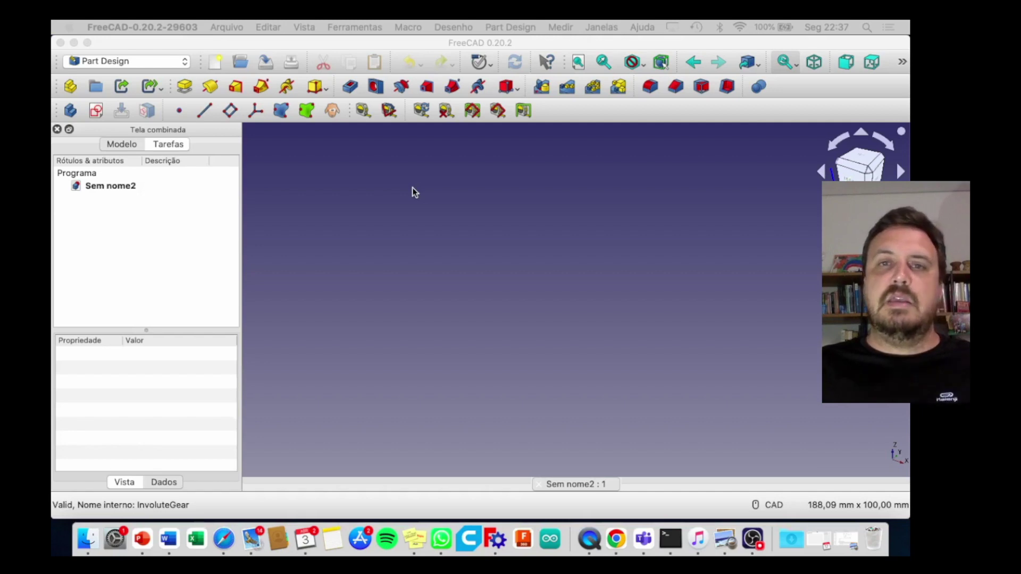
# Step: Browse the workbench list and the Tools menu to locate the Add-on Manager
pyautogui.click(480, 42)
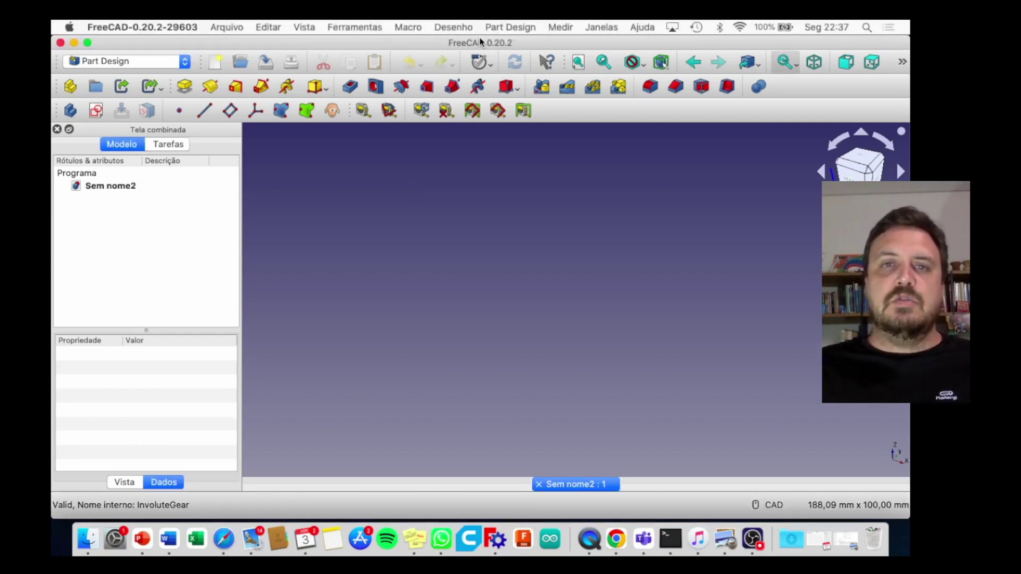
pyautogui.click(184, 62)
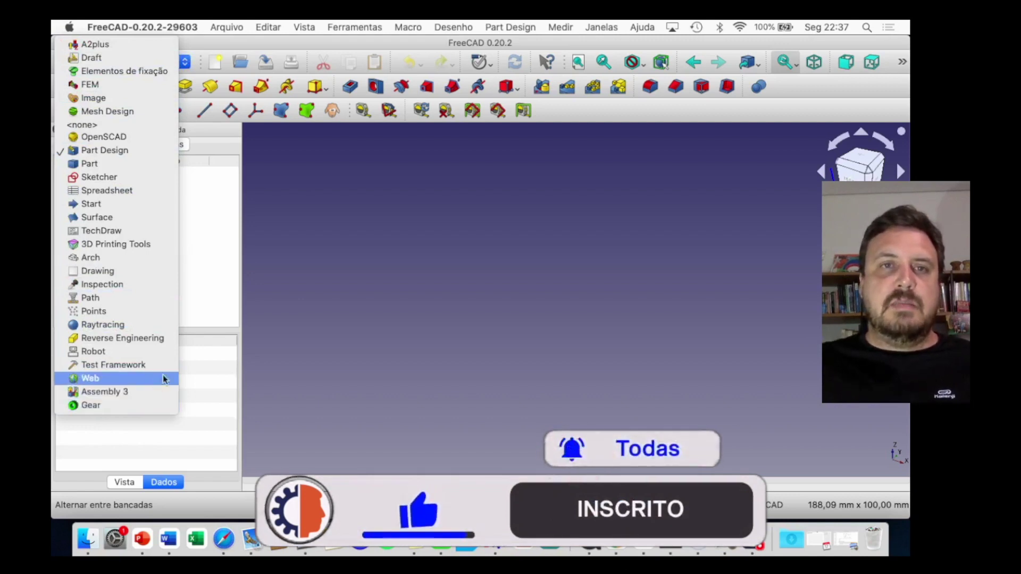
pyautogui.click(369, 229)
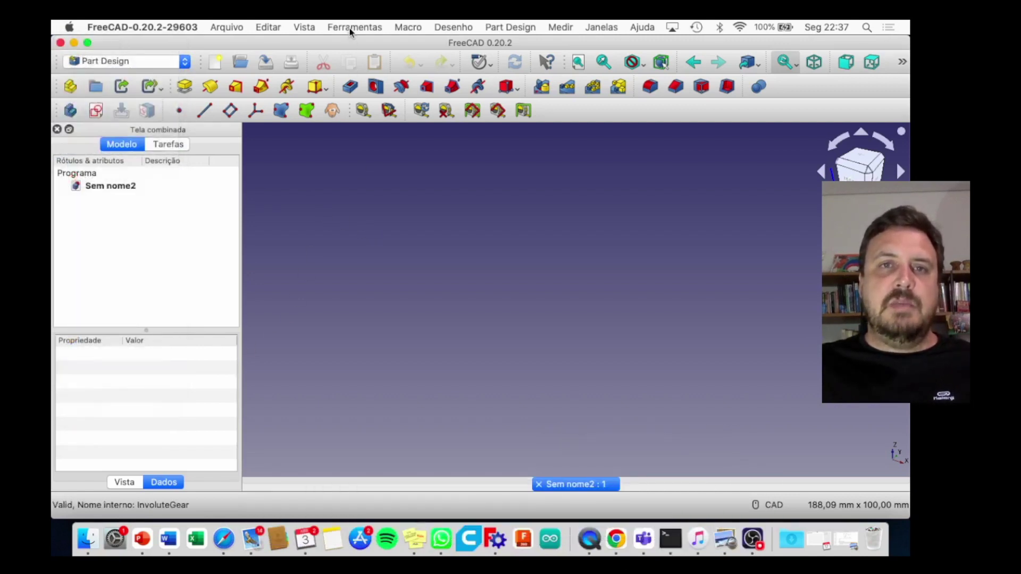
pyautogui.click(311, 27)
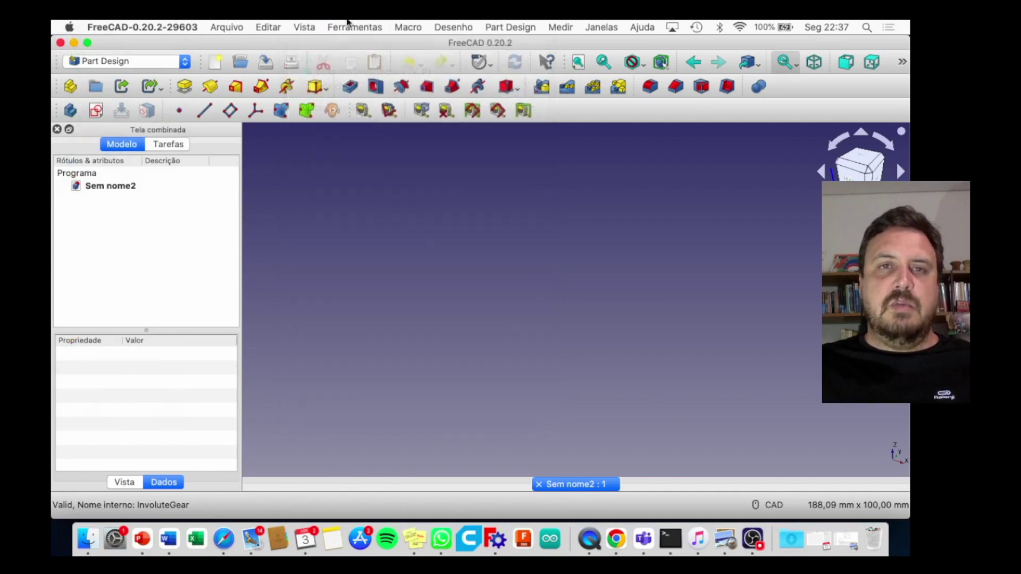
pyautogui.click(355, 27)
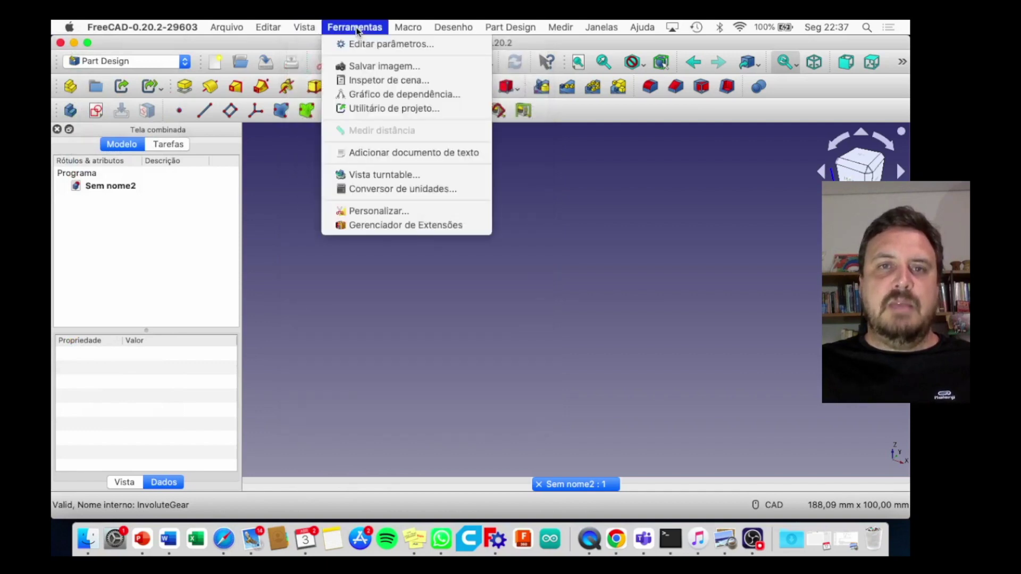
# Step: Filter the Add-on Manager for 'gear' and confirm freecad.gears 1.0.0 is installed
pyautogui.click(380, 226)
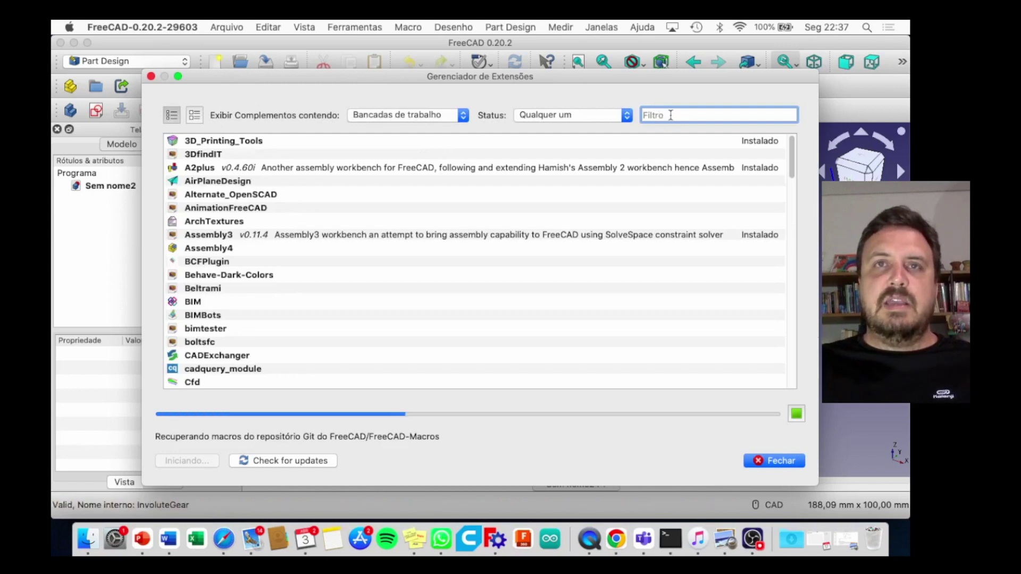
pyautogui.write('ge')
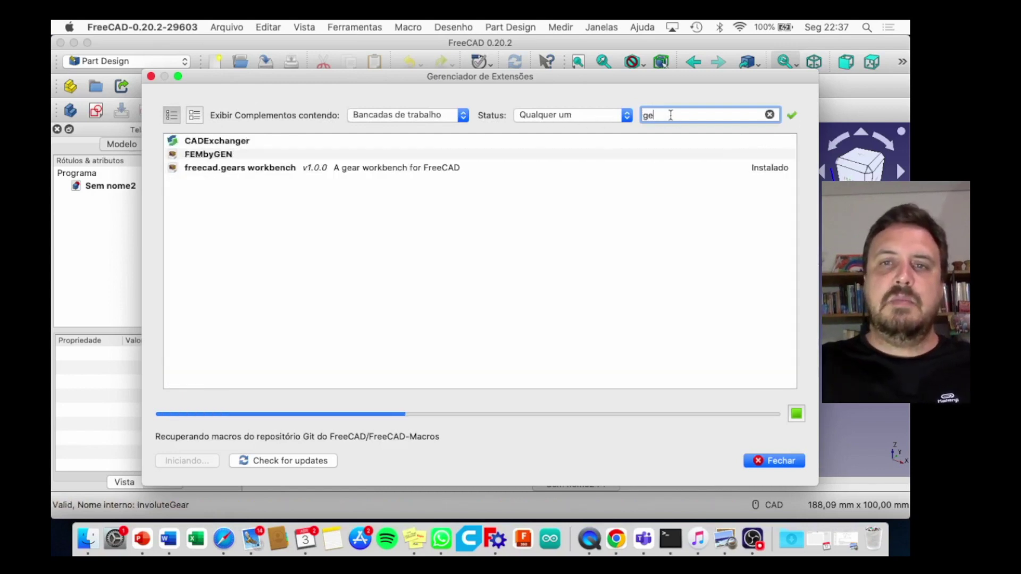
pyautogui.write('ar')
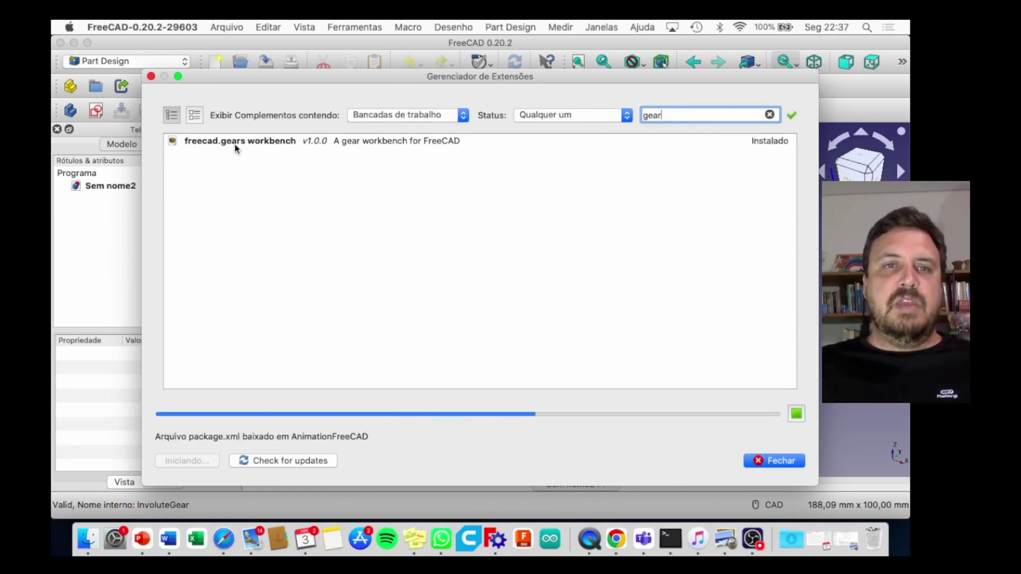
pyautogui.click(292, 143)
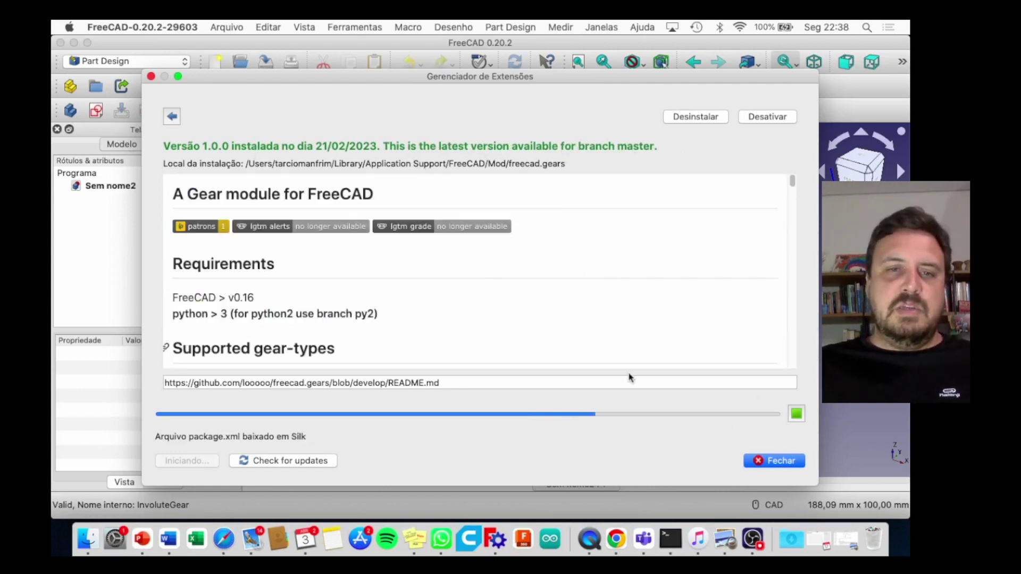
pyautogui.click(780, 461)
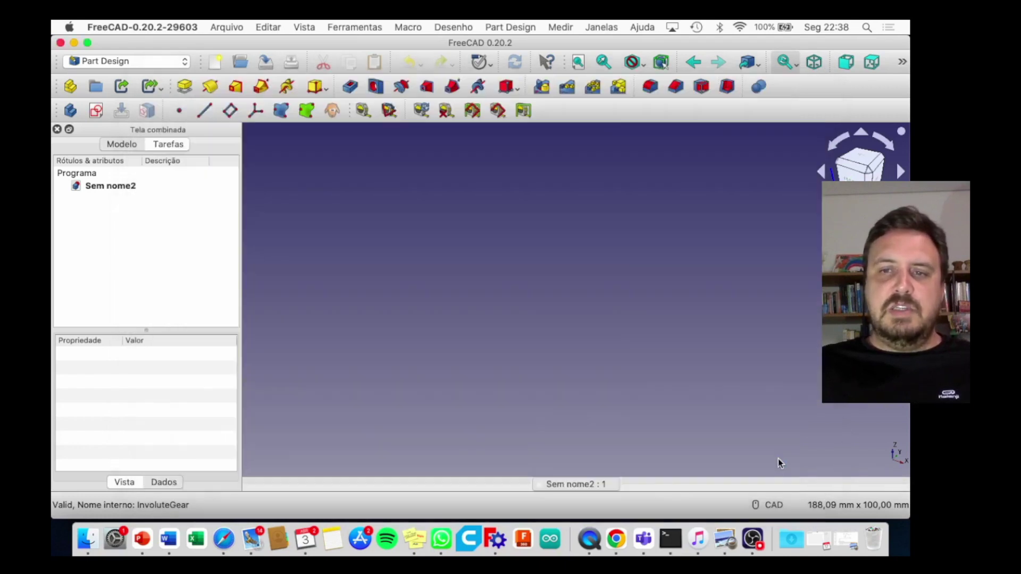
# Step: Switch from Part Design to the Gear workbench
pyautogui.click(185, 62)
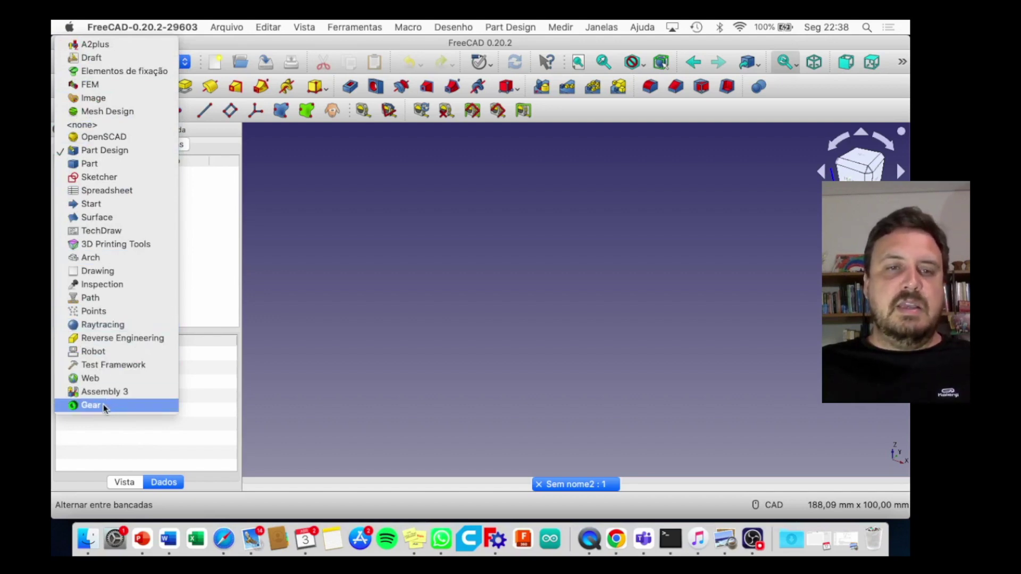
pyautogui.click(104, 406)
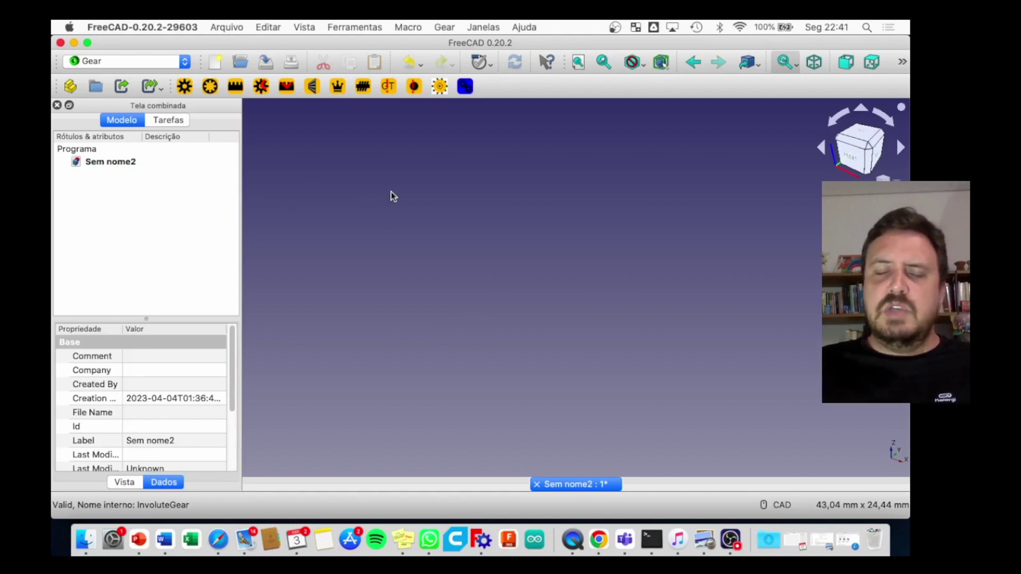
# Step: Add an InvoluteGear and hide it, then add a 15-tooth InternalInvoluteGear
pyautogui.click(185, 87)
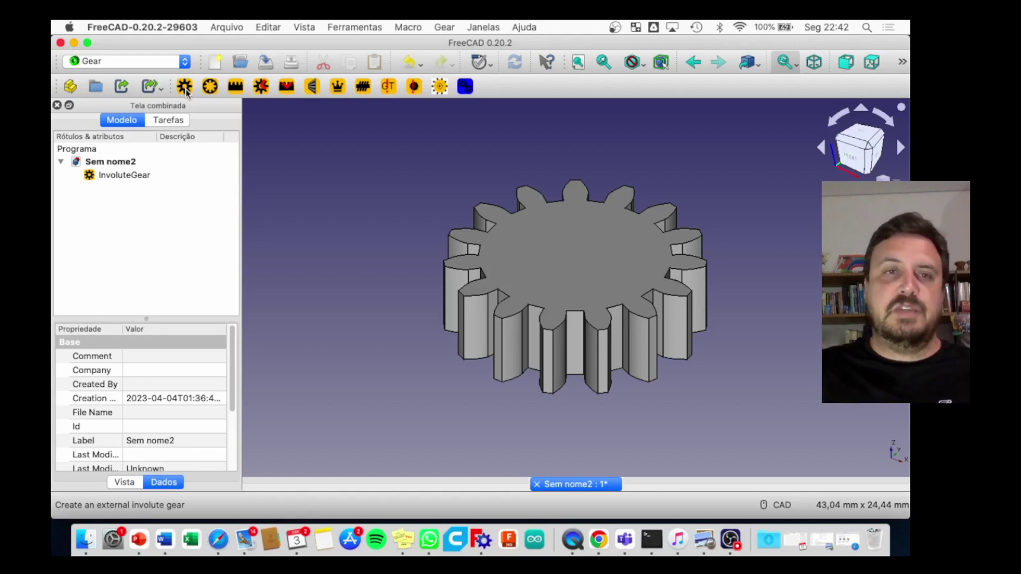
pyautogui.click(126, 177)
pyautogui.press('space')
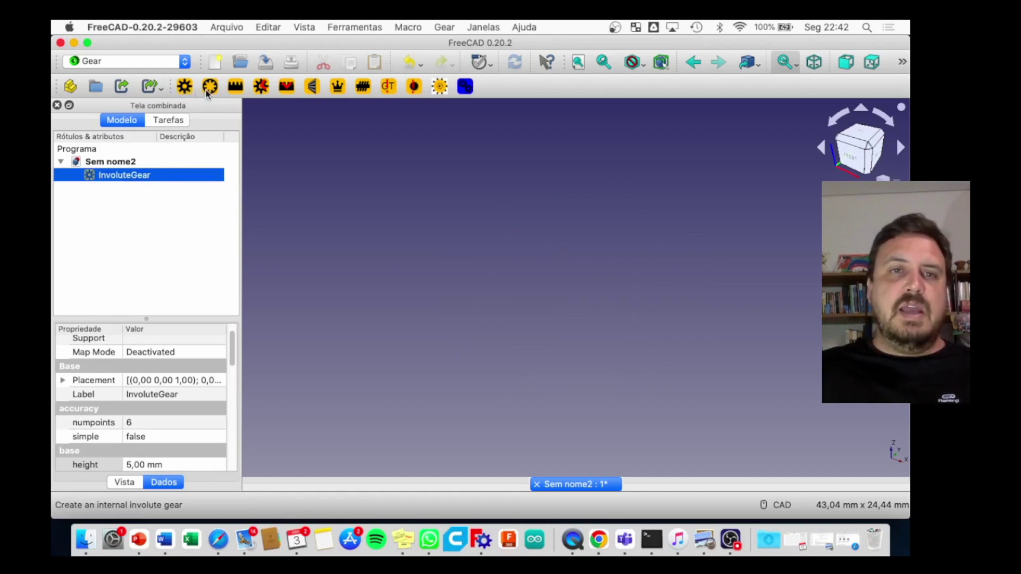
pyautogui.click(210, 89)
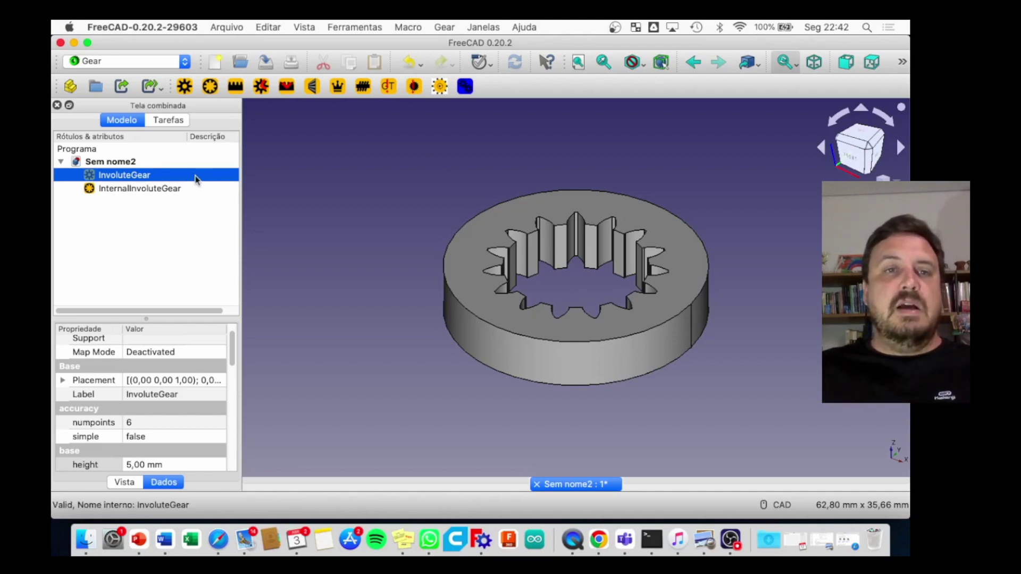
pyautogui.click(176, 188)
# Step: Hide the ring gear, add and hide an InvoluteRack and a BevelGear, then add a WormGear
pyautogui.press('space')
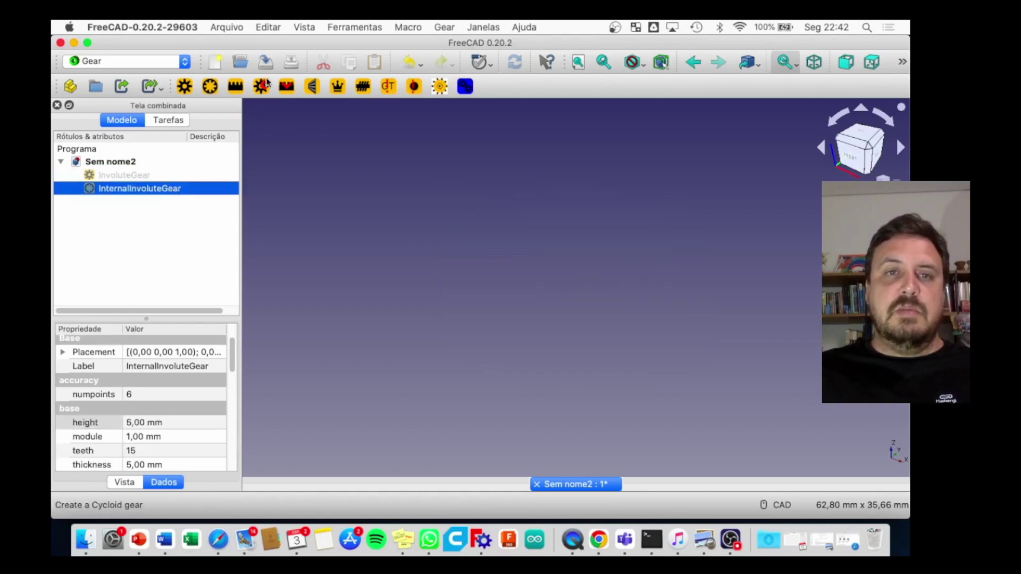
pyautogui.click(240, 92)
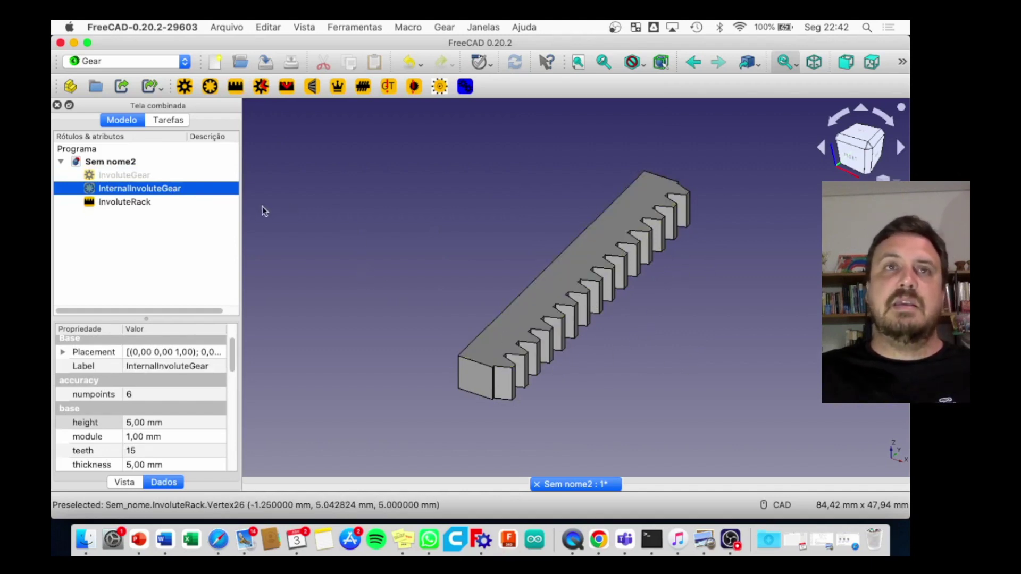
pyautogui.click(137, 202)
pyautogui.press('space')
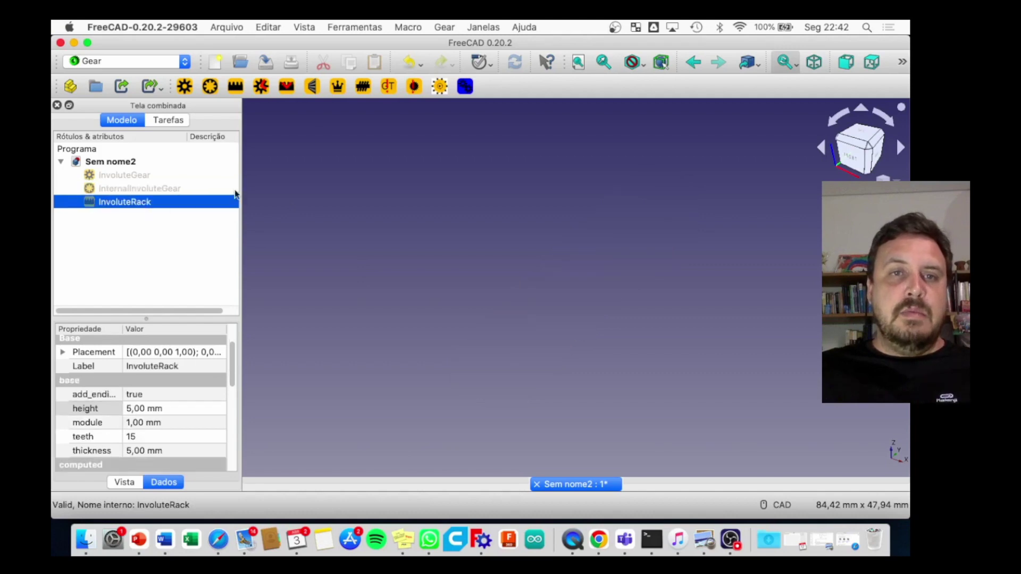
pyautogui.click(312, 87)
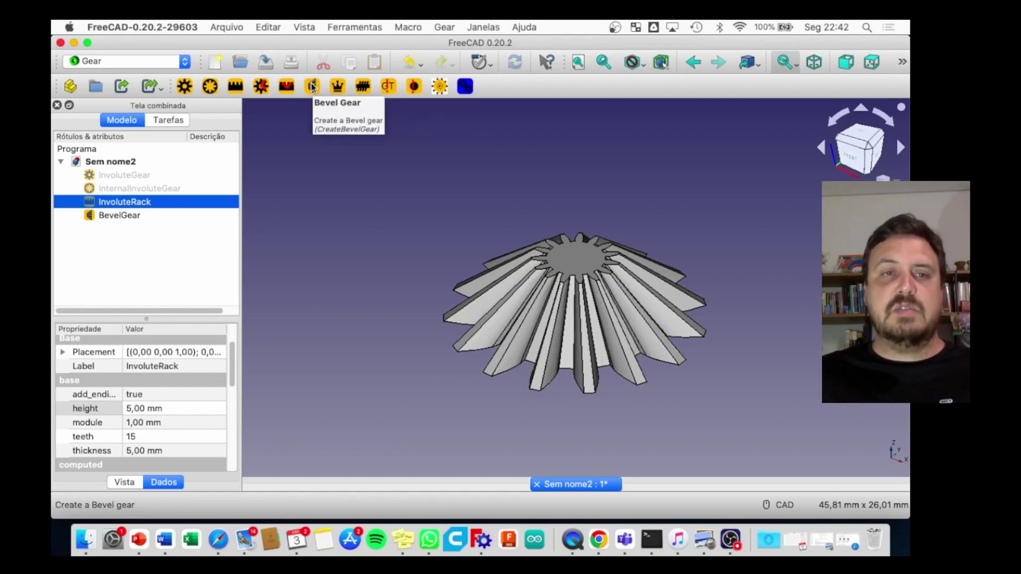
pyautogui.click(131, 216)
pyautogui.press('space')
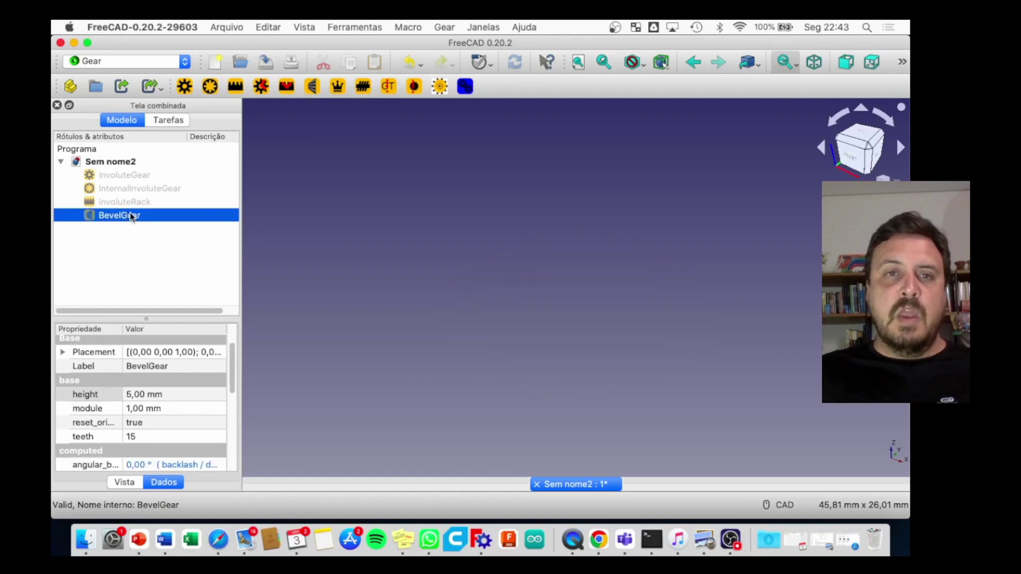
pyautogui.click(361, 86)
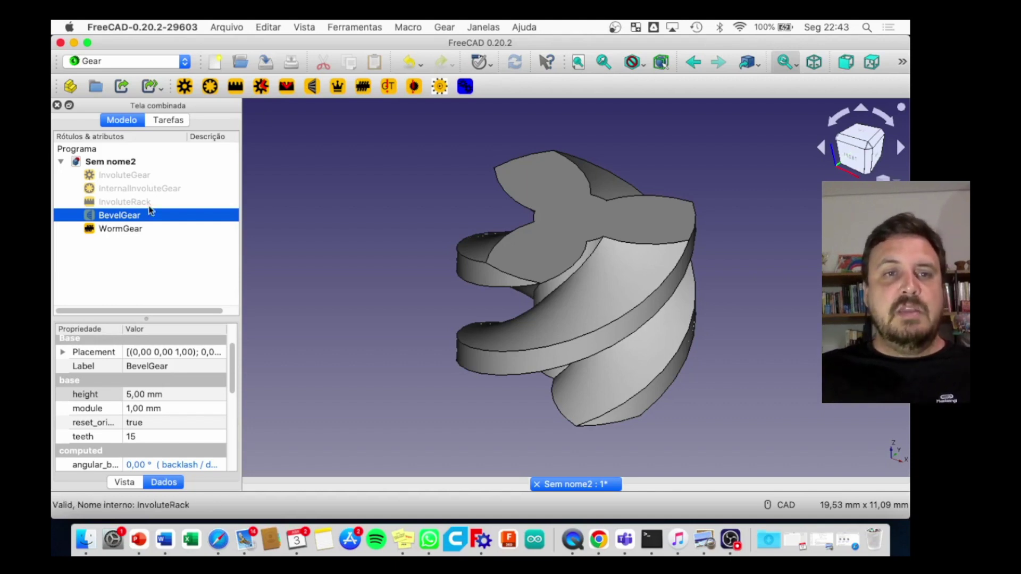
# Step: Hide the newly added WormGear
pyautogui.click(126, 233)
pyautogui.press('space')
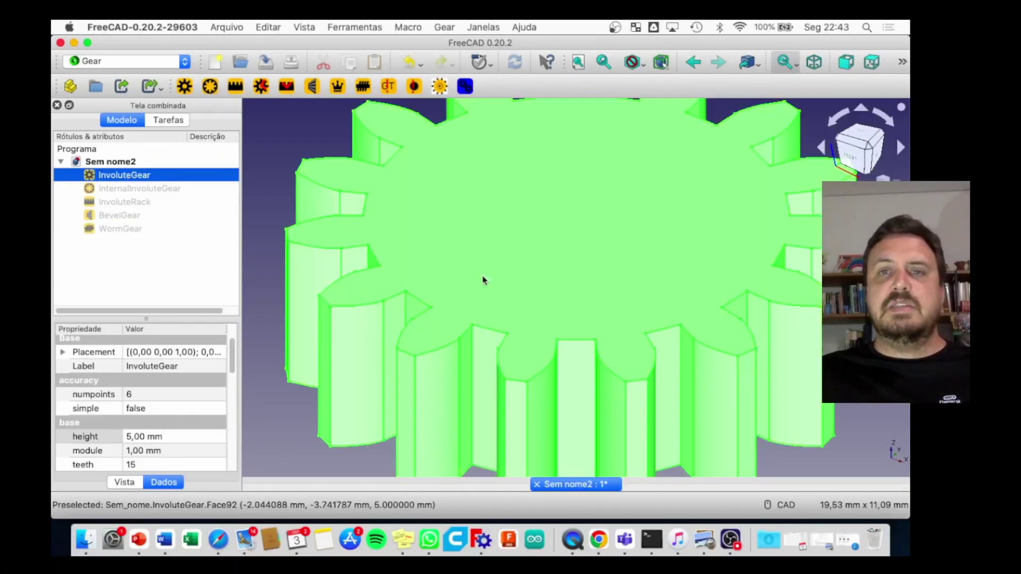
pyautogui.scroll(2, 540, 296)
pyautogui.scroll(-5, 540, 296)
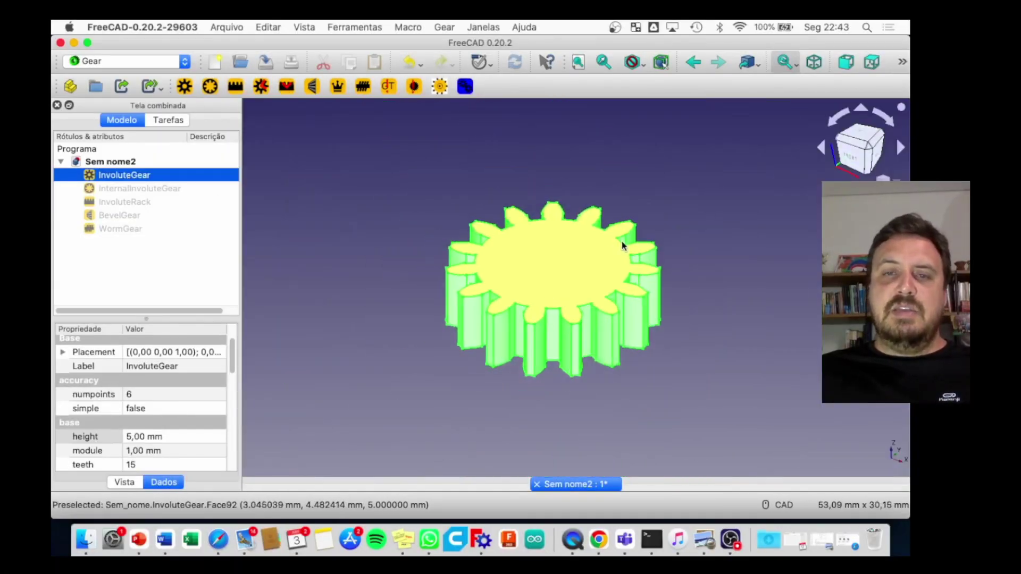
pyautogui.scroll(3, 642, 246)
pyautogui.scroll(-1, 642, 247)
pyautogui.moveTo(588, 233); pyautogui.dragTo(633, 229, button='middle')
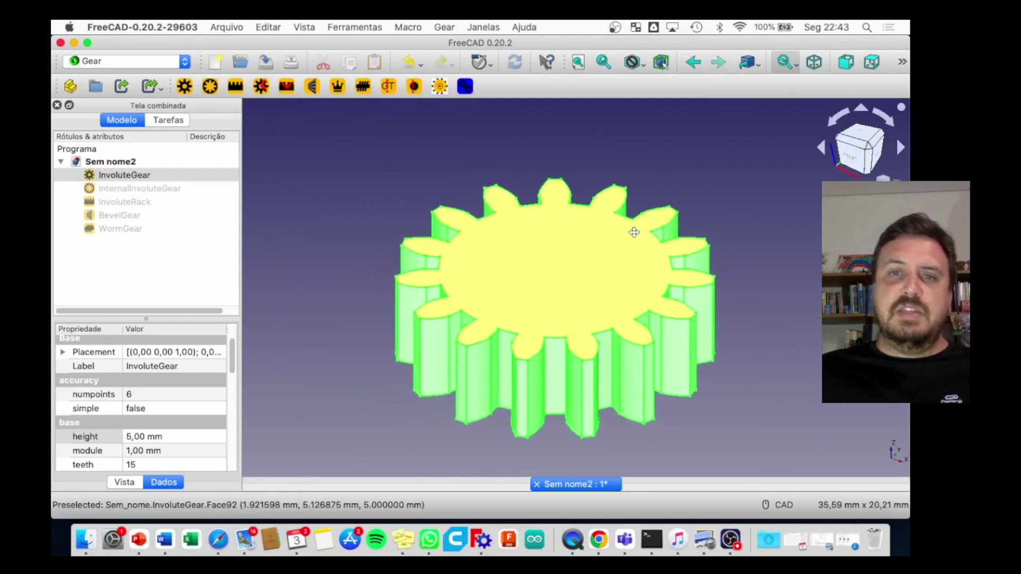
pyautogui.click(772, 265)
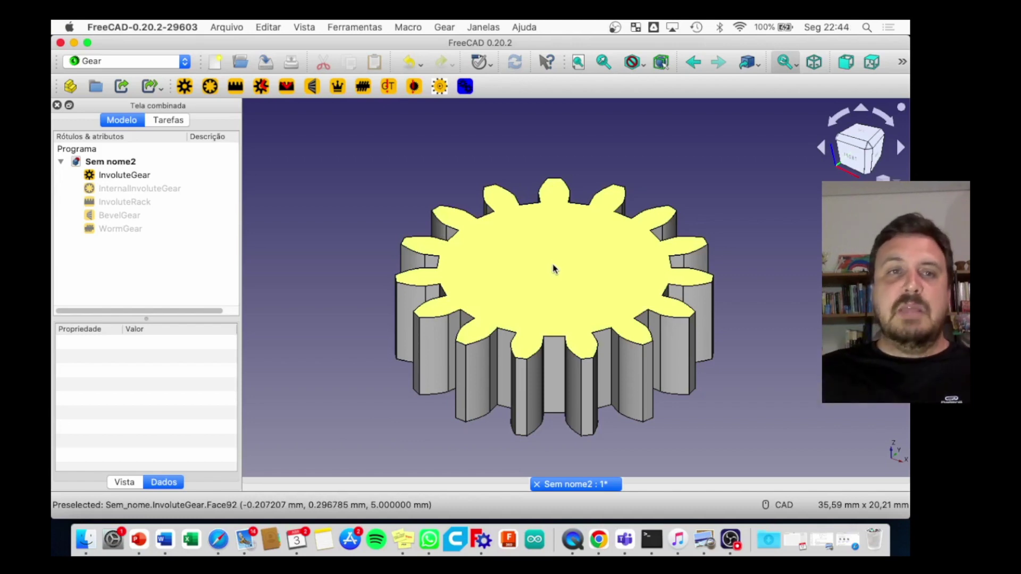
# Step: Enlarge the property panel to review InvoluteGear data: 5 mm height, 1 mm module, 15 teeth
pyautogui.click(528, 265)
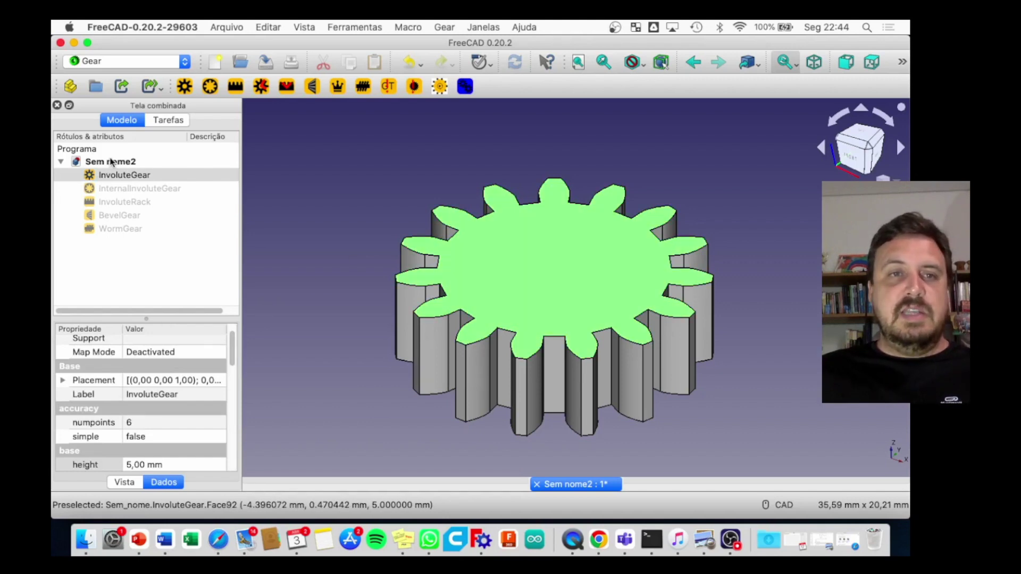
pyautogui.click(120, 176)
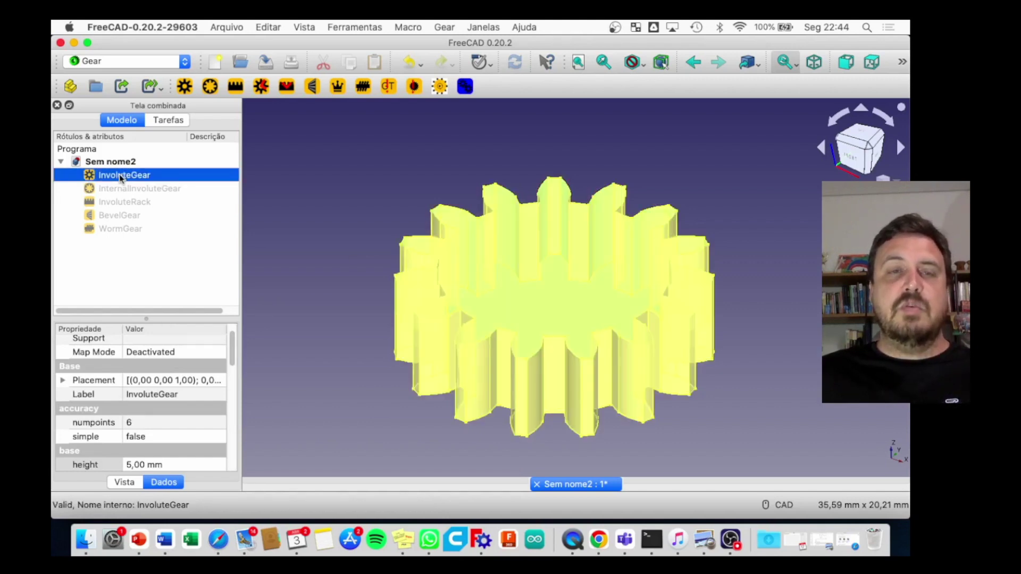
pyautogui.moveTo(154, 319); pyautogui.dragTo(160, 233)
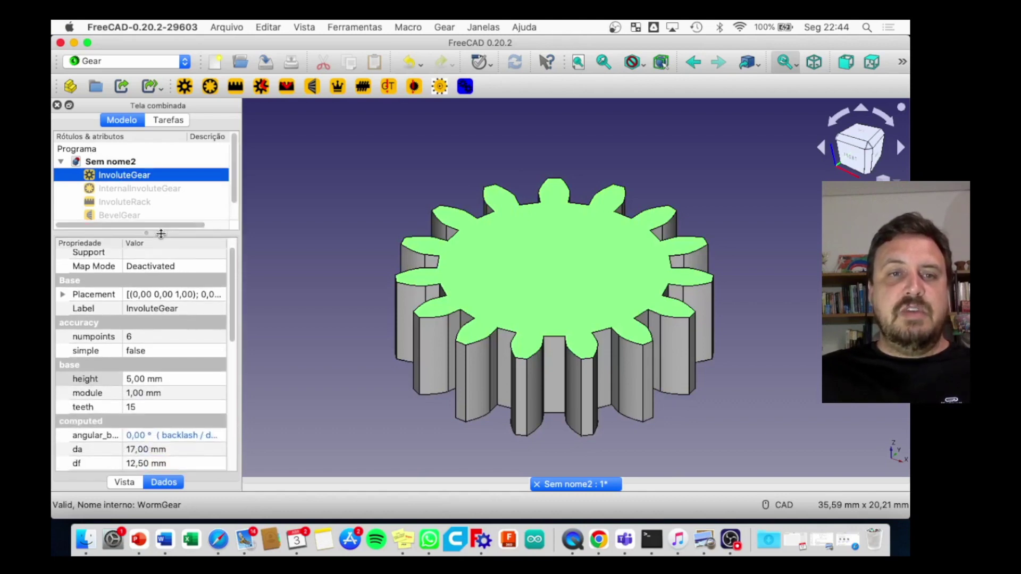
pyautogui.moveTo(161, 233); pyautogui.dragTo(160, 223)
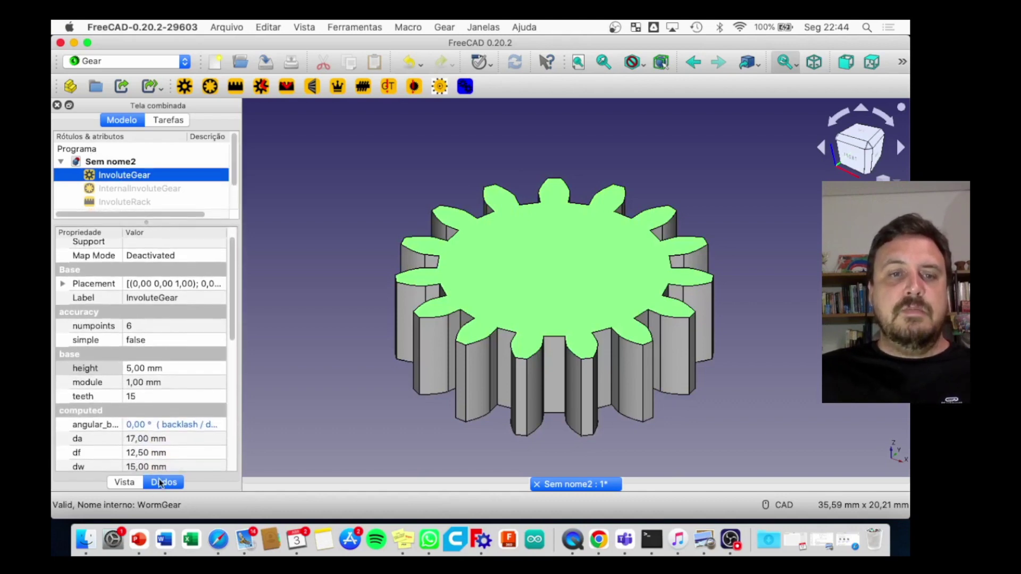
pyautogui.click(125, 484)
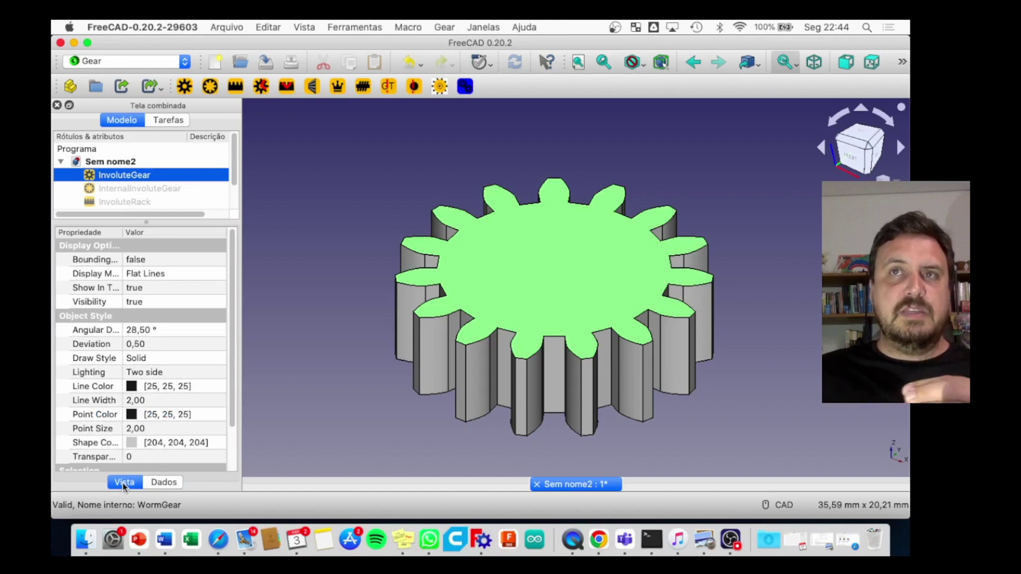
pyautogui.click(160, 484)
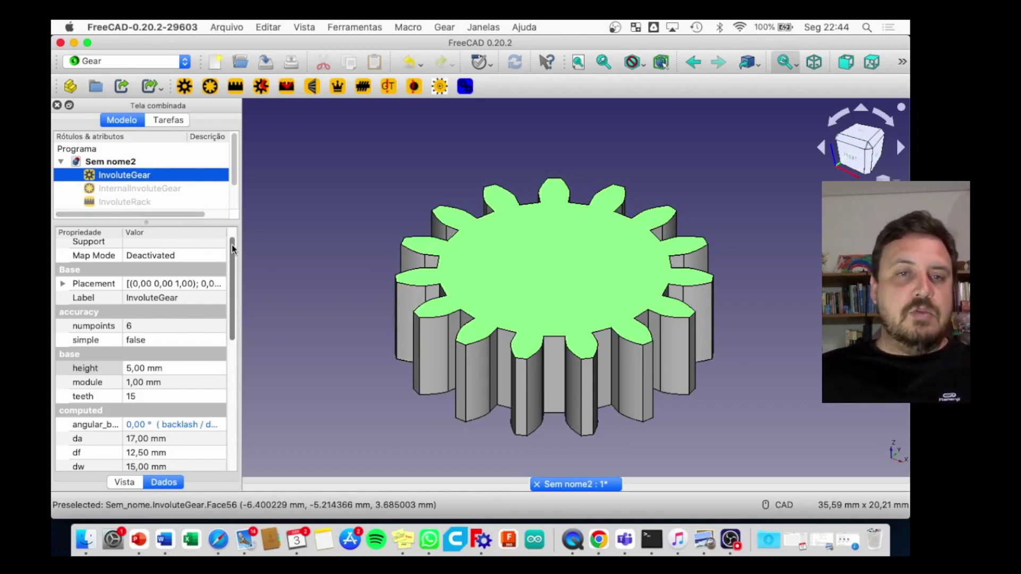
pyautogui.moveTo(232, 250); pyautogui.dragTo(232, 285)
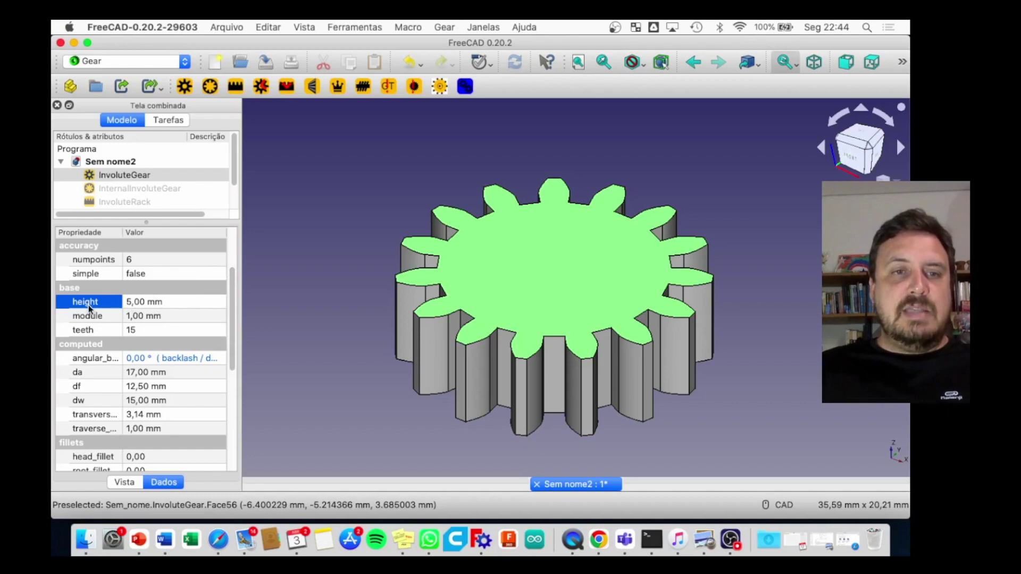
pyautogui.click(136, 307)
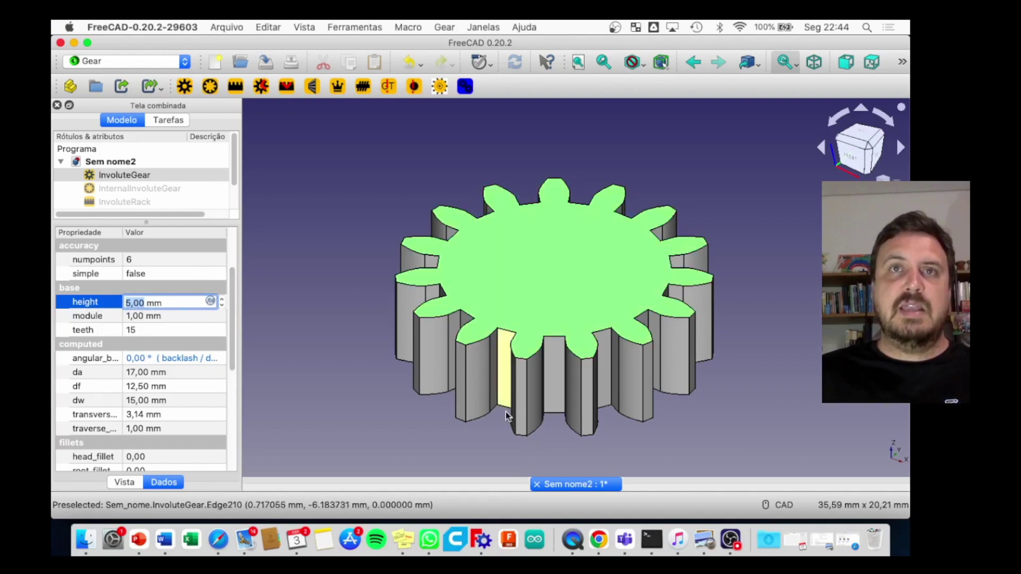
pyautogui.moveTo(168, 316)
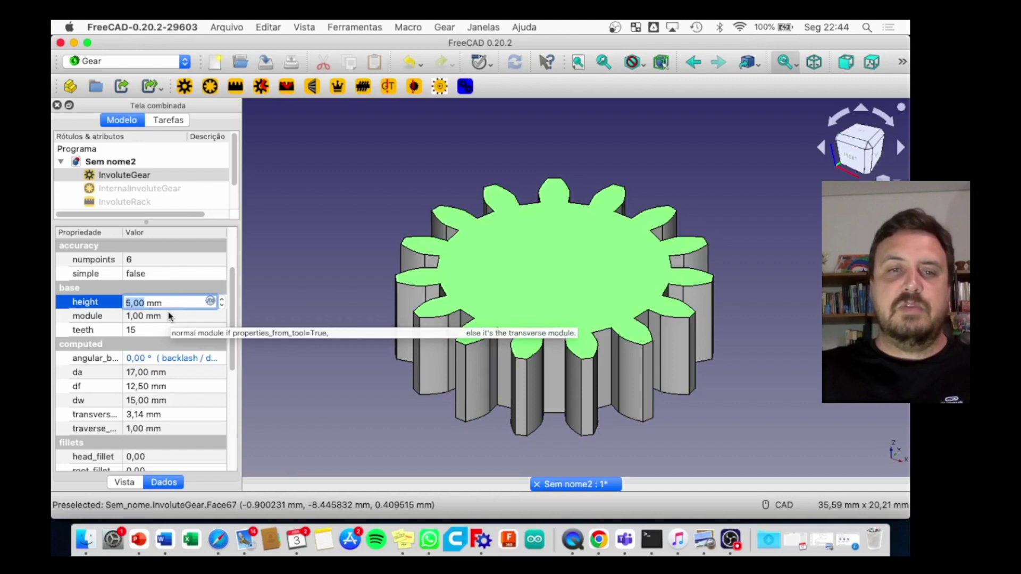
pyautogui.write('2')
pyautogui.press('Return')
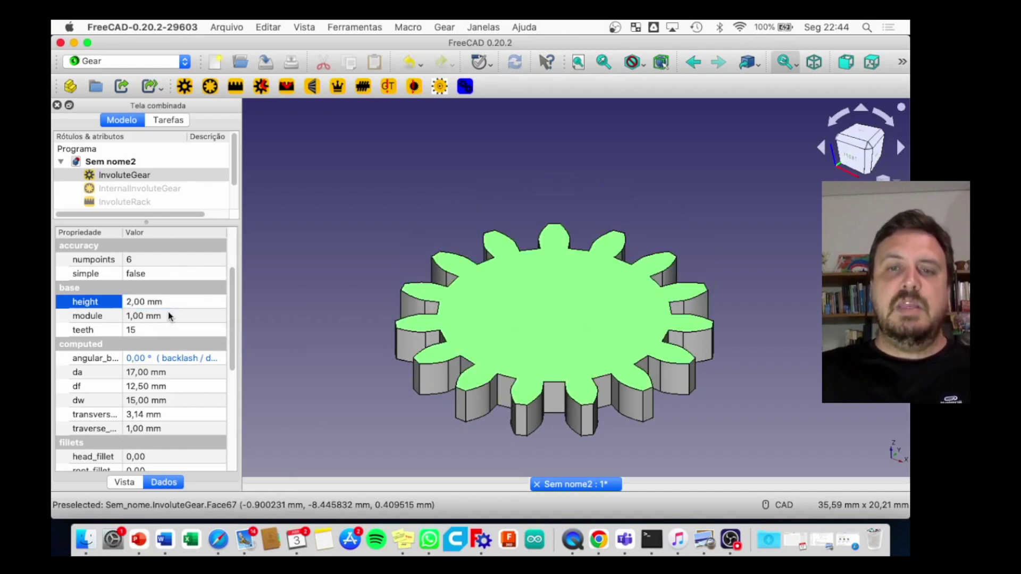
pyautogui.click(131, 303)
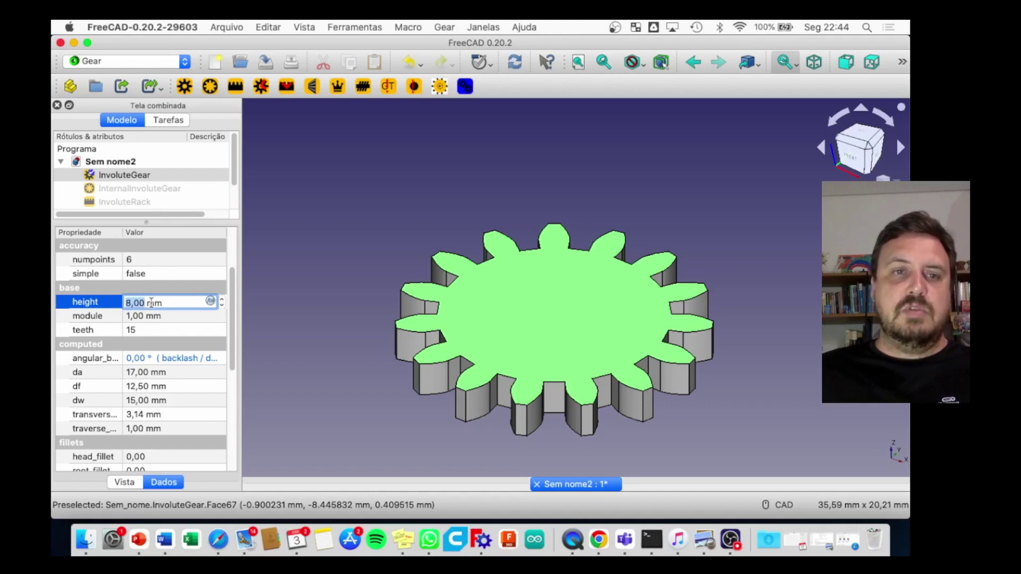
pyautogui.press('Return')
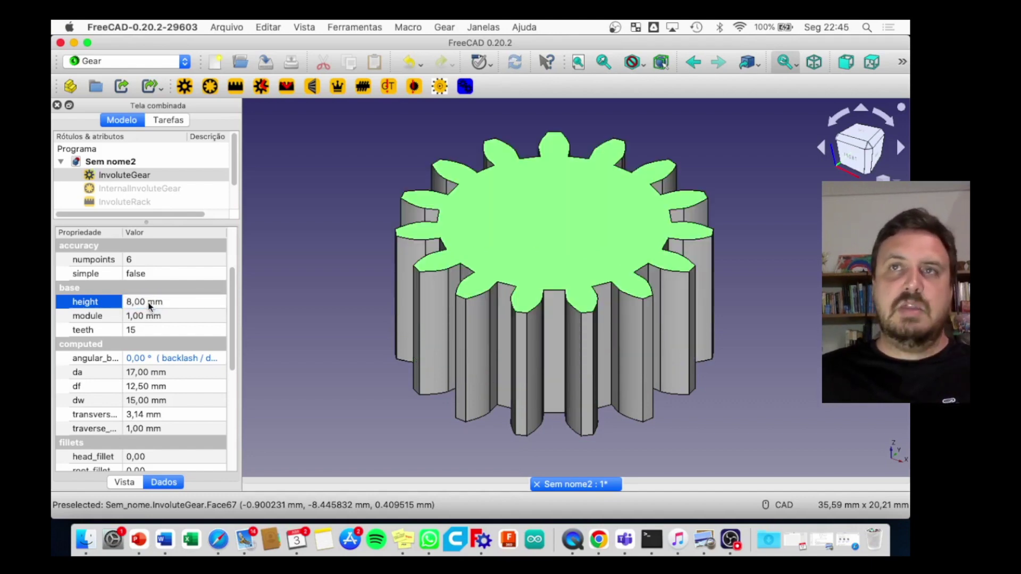
pyautogui.click(132, 302)
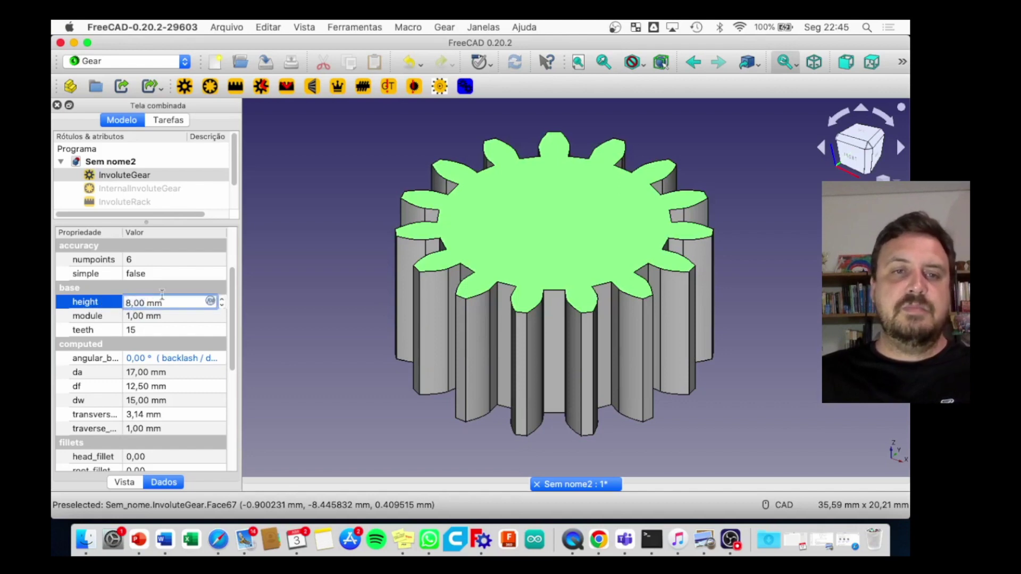
pyautogui.press('BackSpace')
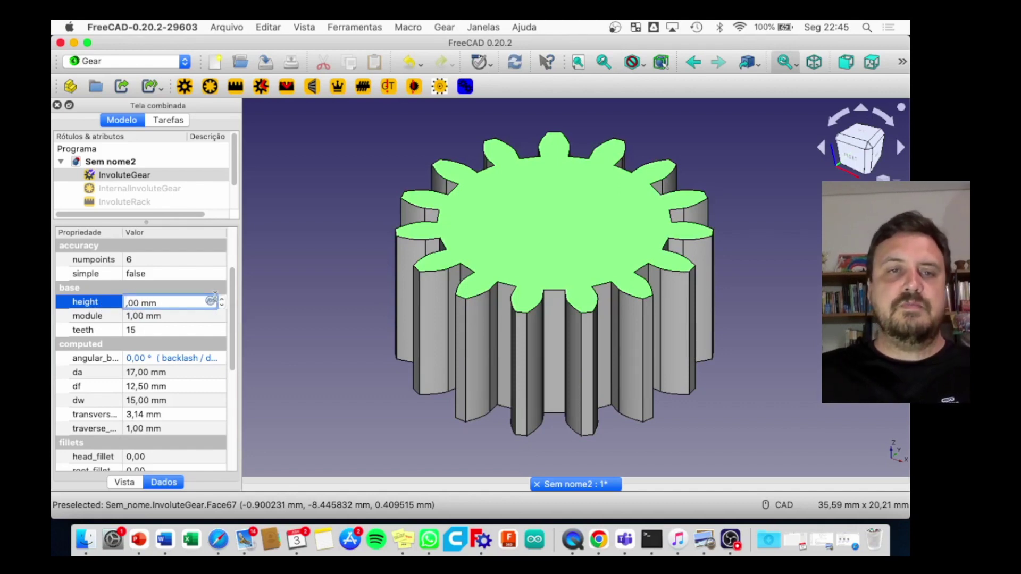
pyautogui.write('5')
pyautogui.press('Return')
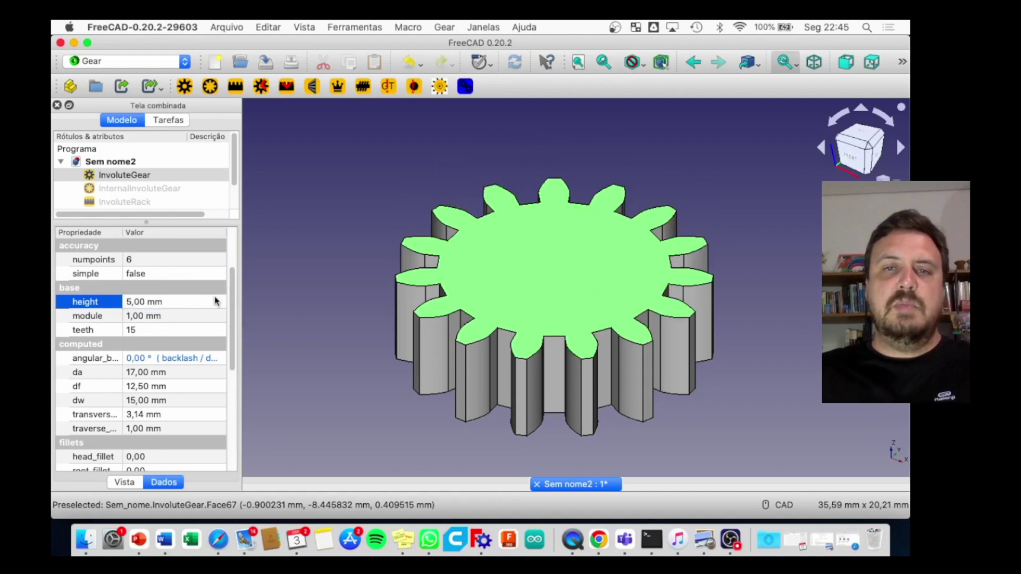
pyautogui.click(141, 317)
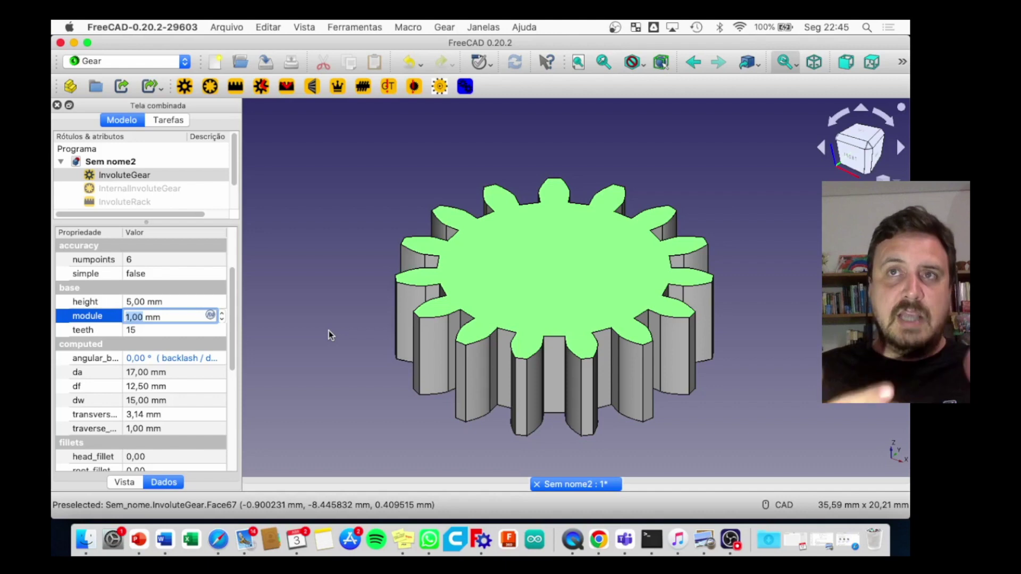
# Step: Change the InvoluteGear to 50 teeth, giving a 52 mm tip diameter
pyautogui.click(139, 331)
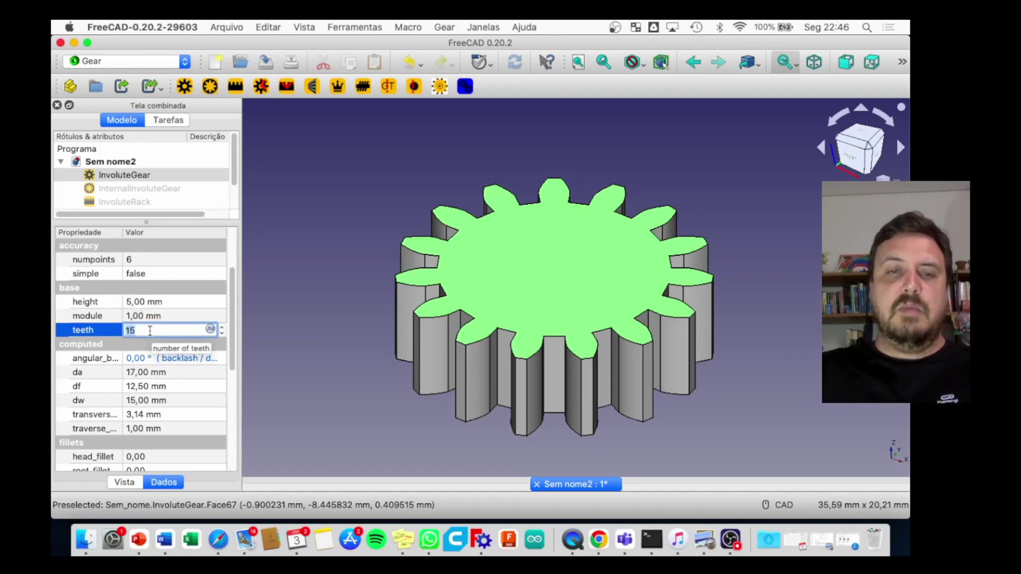
pyautogui.write('50')
pyautogui.press('Return')
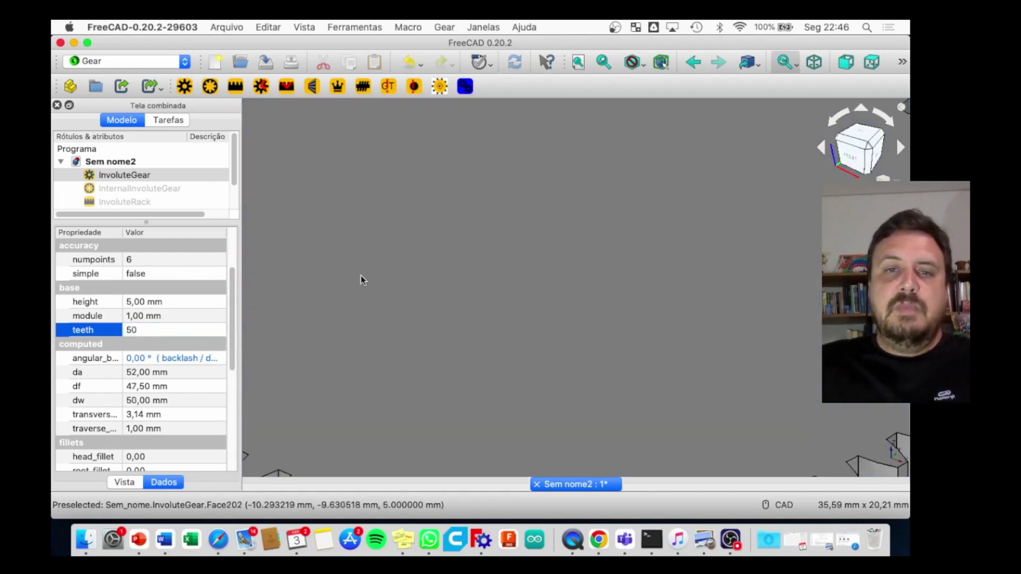
pyautogui.press('v')
pyautogui.press('f')
pyautogui.scroll(3, 595, 295)
pyautogui.scroll(2, 594, 295)
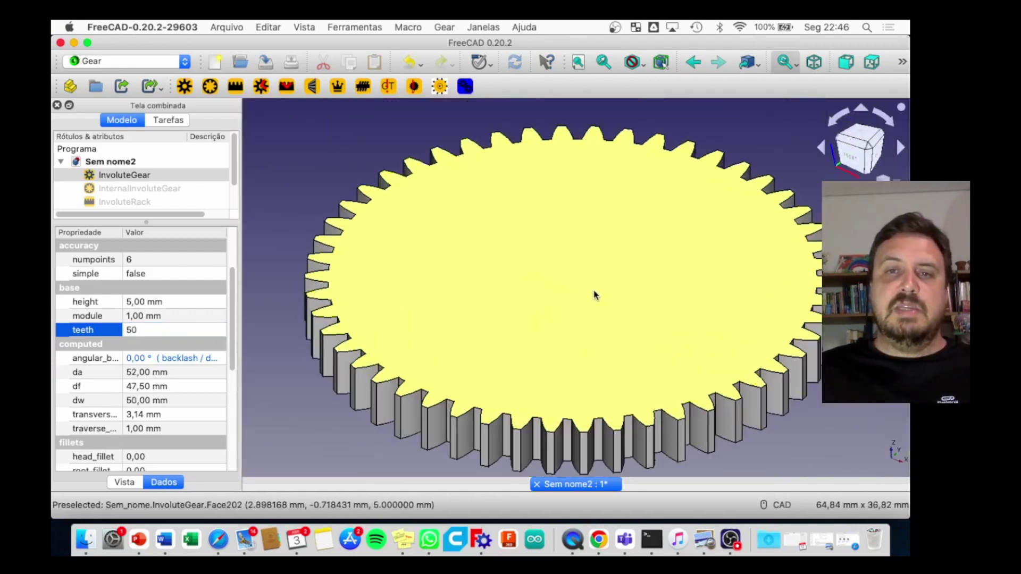
pyautogui.scroll(-2, 594, 295)
pyautogui.click(308, 234)
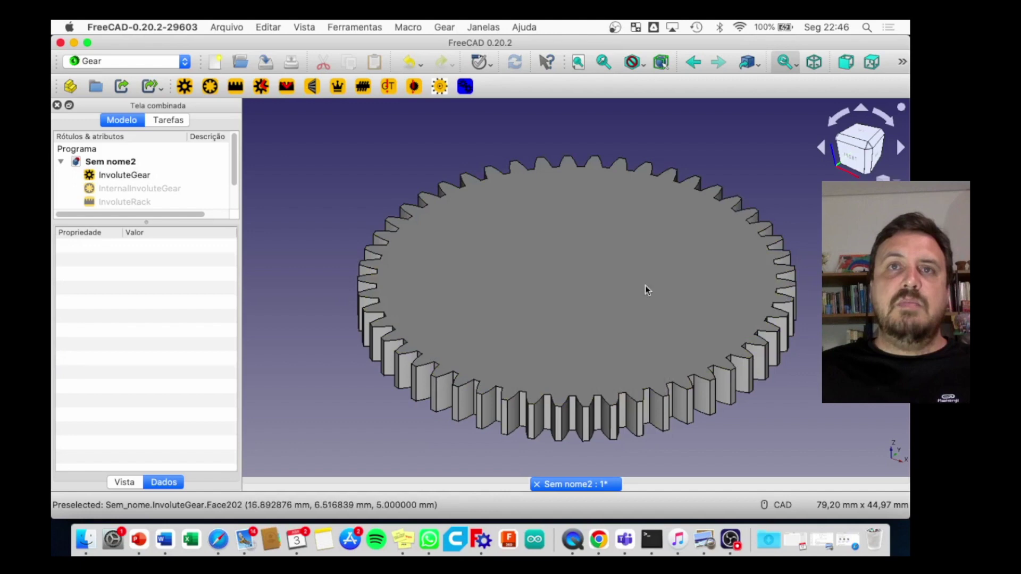
pyautogui.click(433, 261)
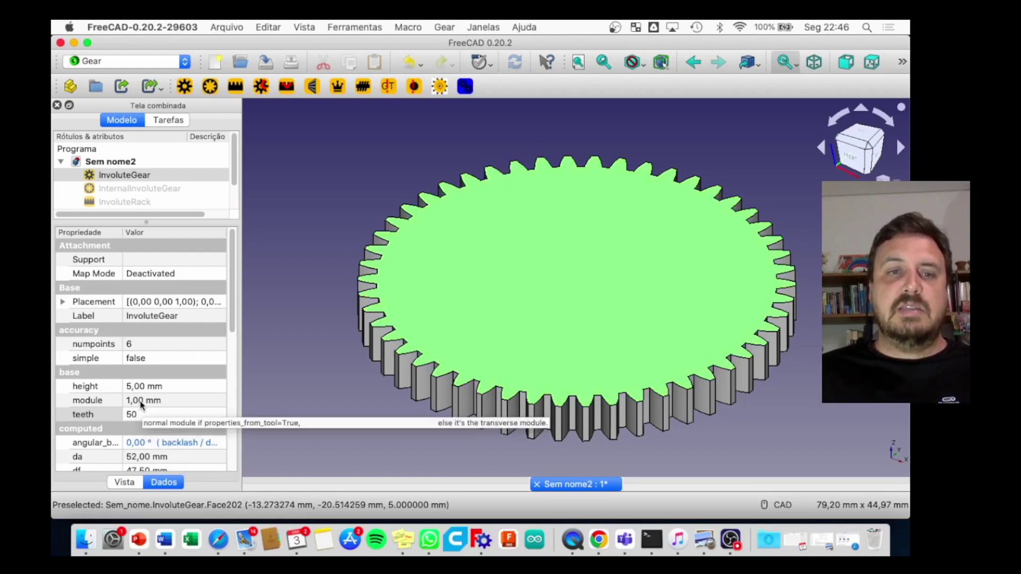
pyautogui.click(139, 401)
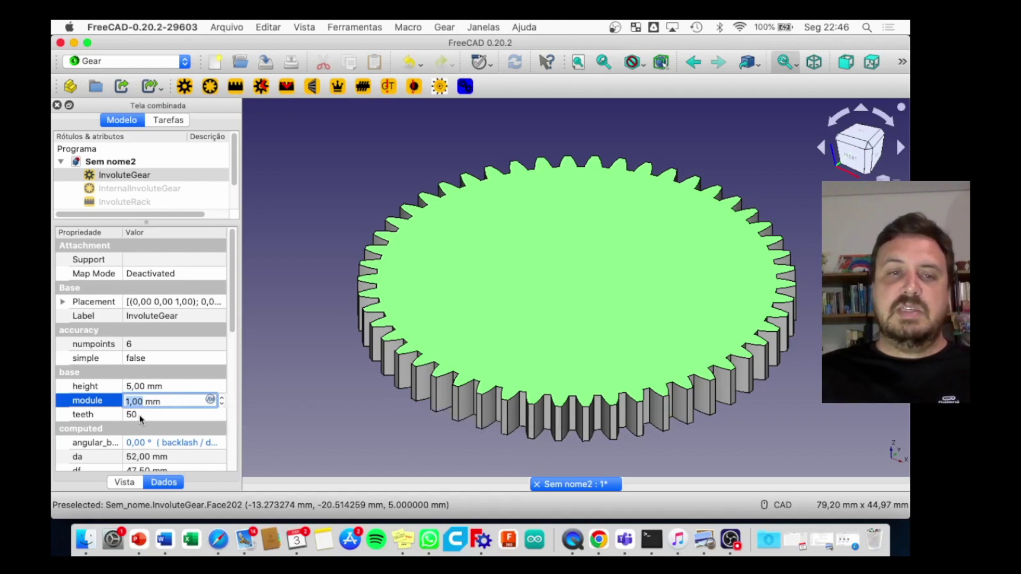
pyautogui.click(221, 405)
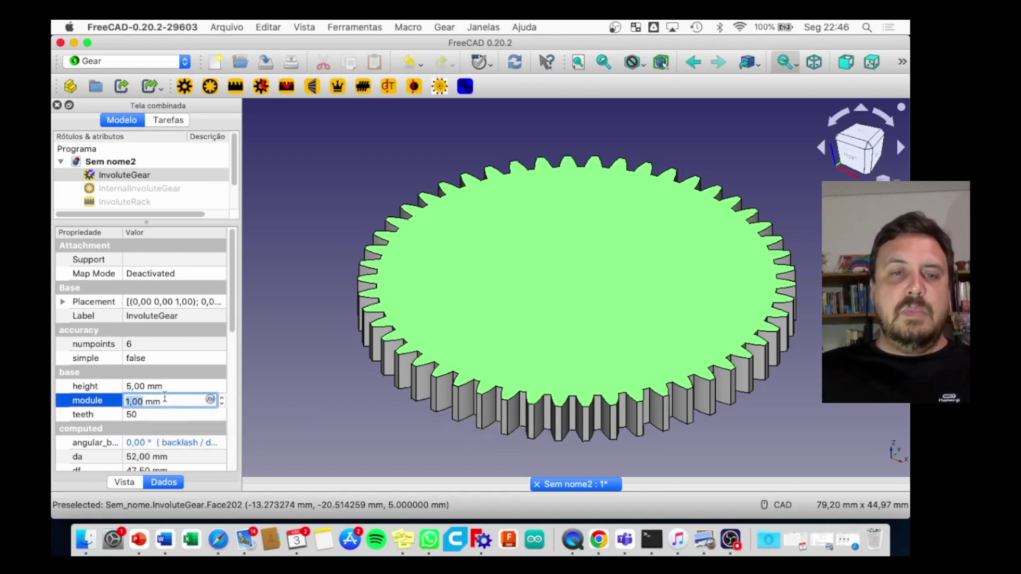
pyautogui.click(184, 414)
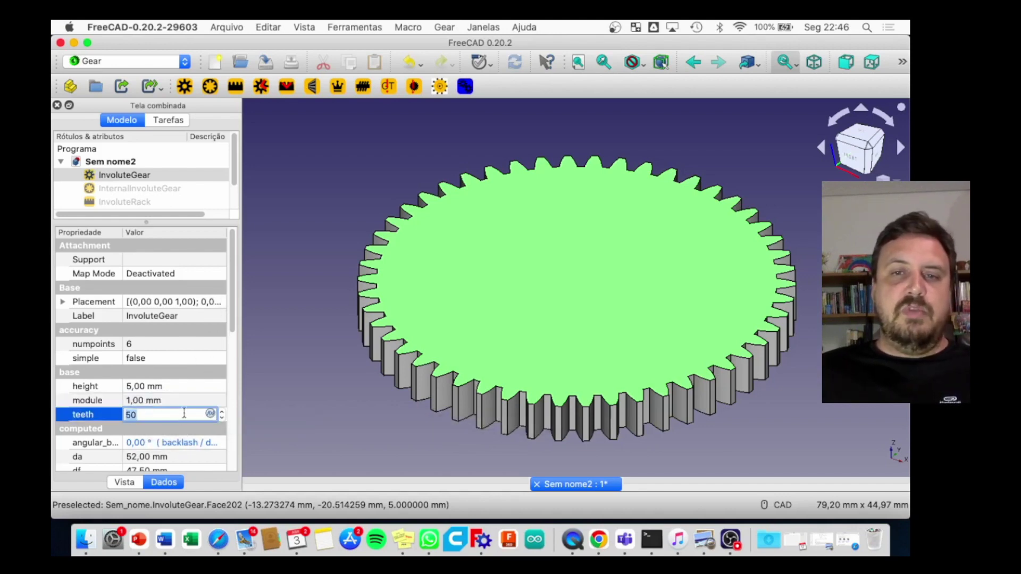
pyautogui.click(314, 404)
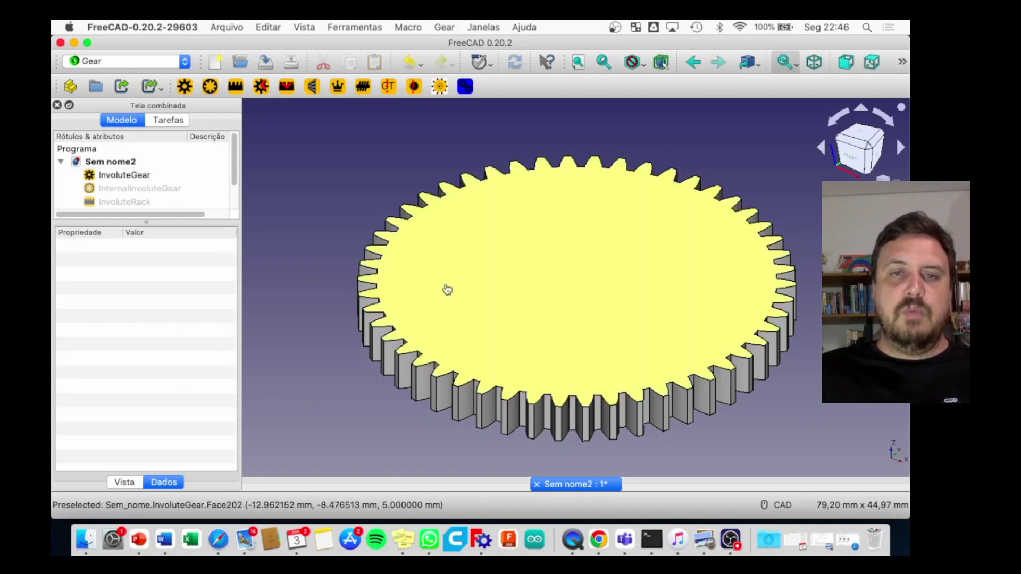
pyautogui.click(447, 289)
pyautogui.moveTo(230, 274); pyautogui.dragTo(230, 319)
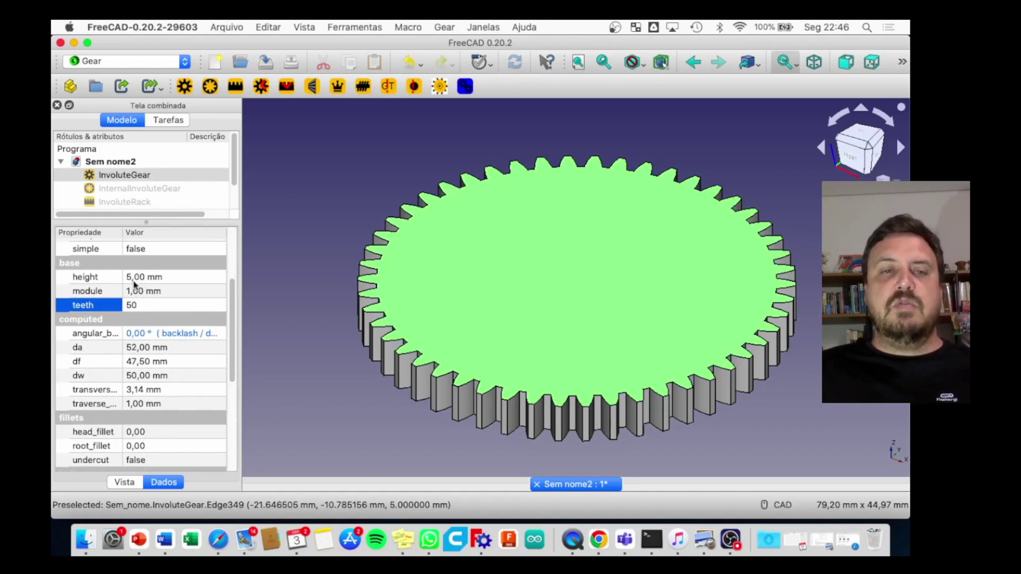
pyautogui.click(147, 349)
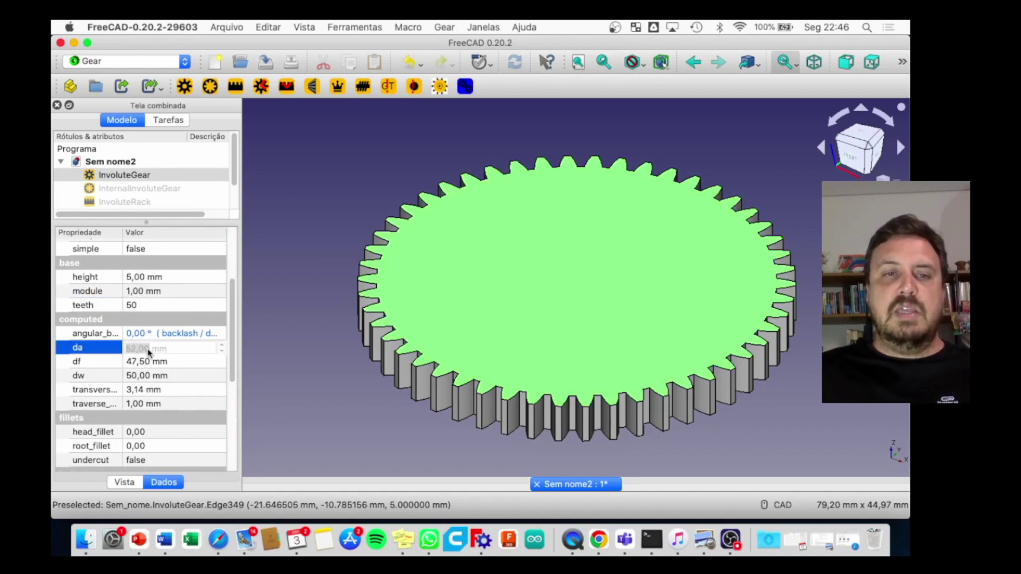
pyautogui.click(148, 376)
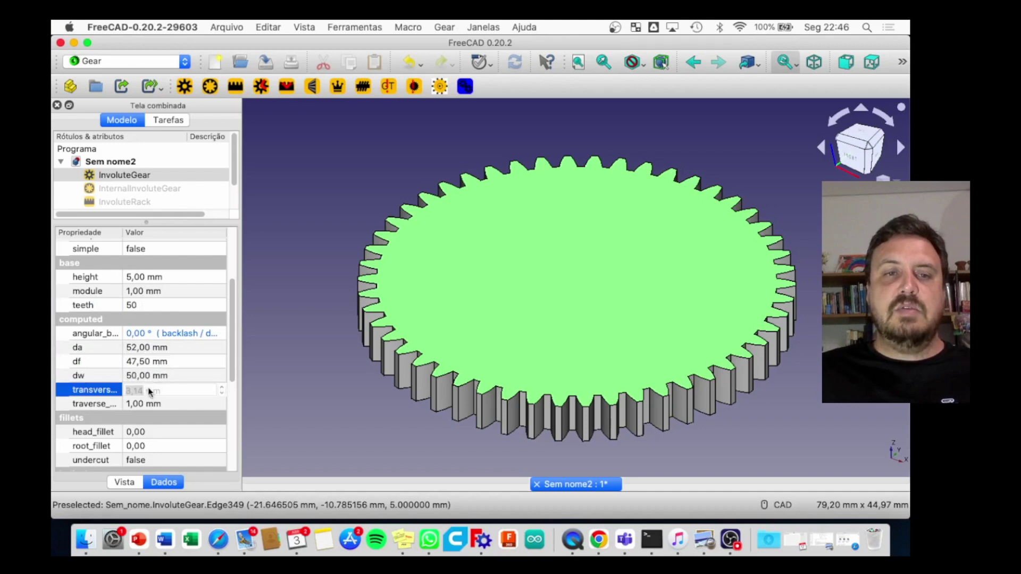
pyautogui.click(151, 375)
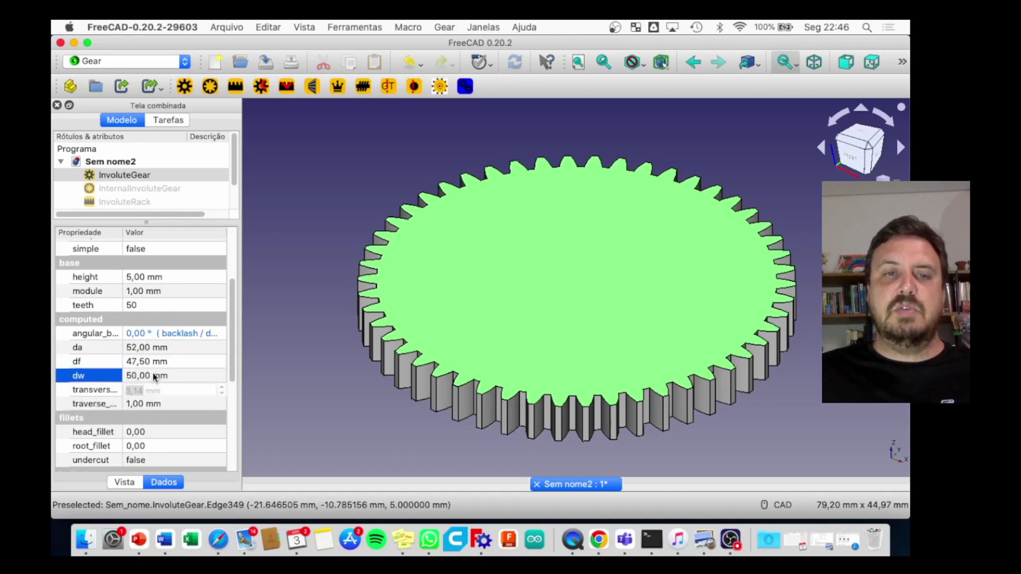
pyautogui.click(90, 353)
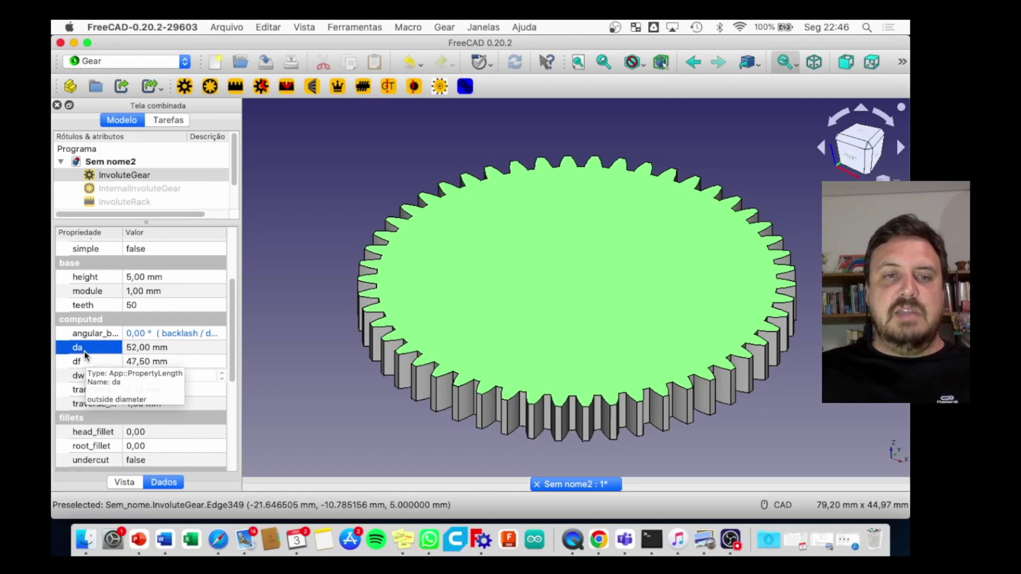
pyautogui.moveTo(91, 361)
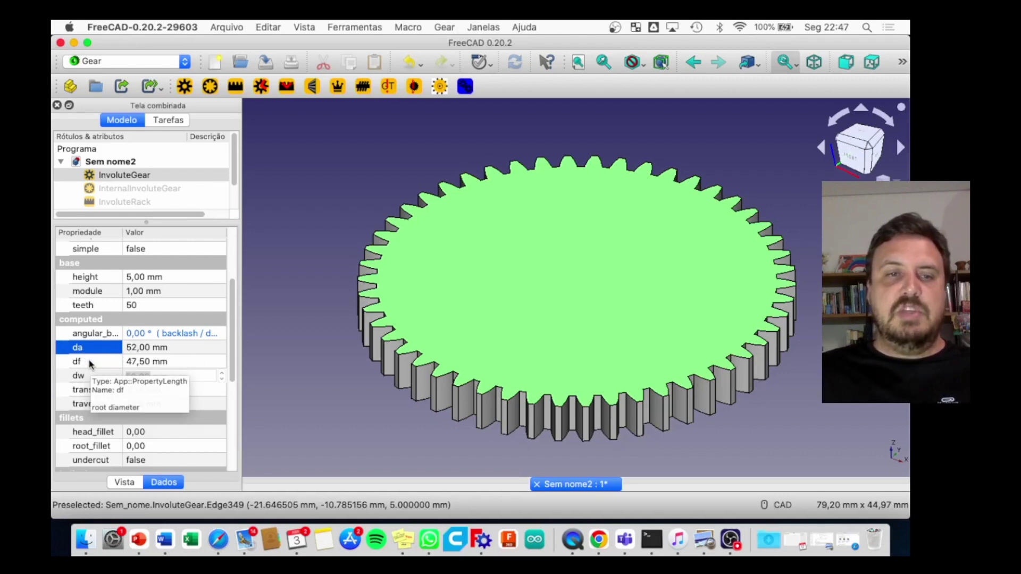
pyautogui.click(90, 361)
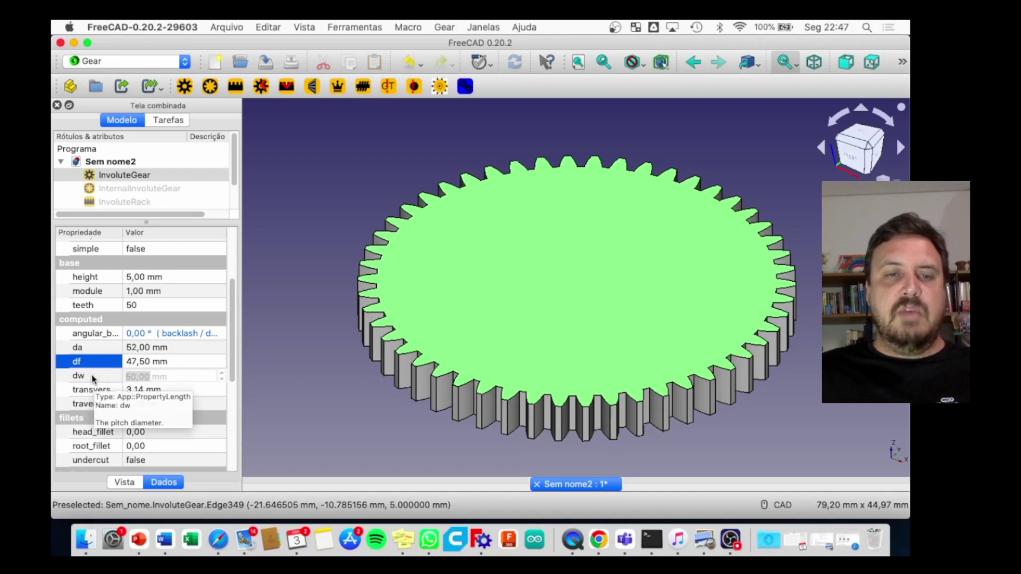
pyautogui.click(94, 377)
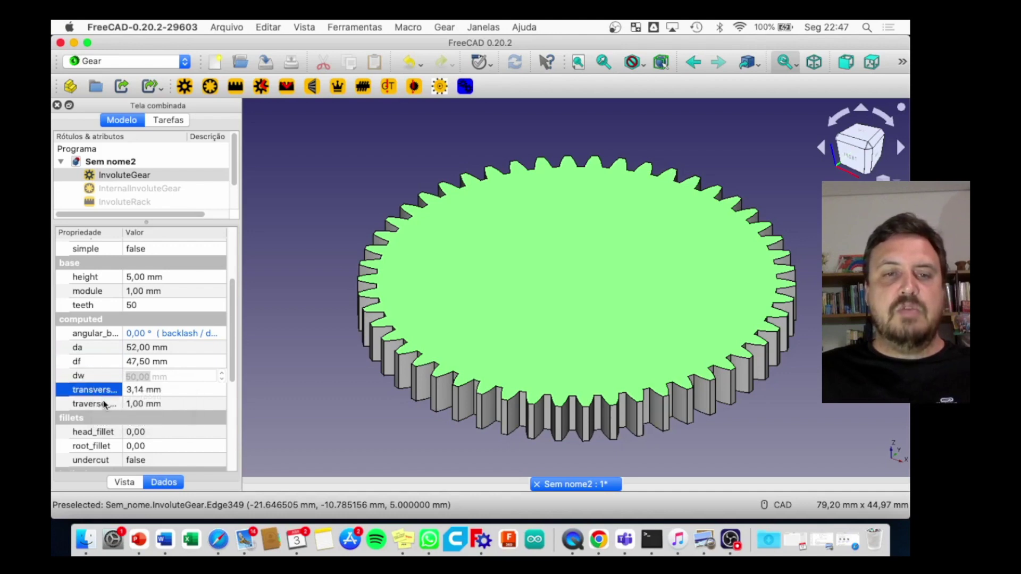
pyautogui.click(139, 402)
pyautogui.click(149, 377)
pyautogui.click(140, 403)
pyautogui.click(137, 377)
pyautogui.scroll(-1, 136, 379)
pyautogui.scroll(2, 136, 378)
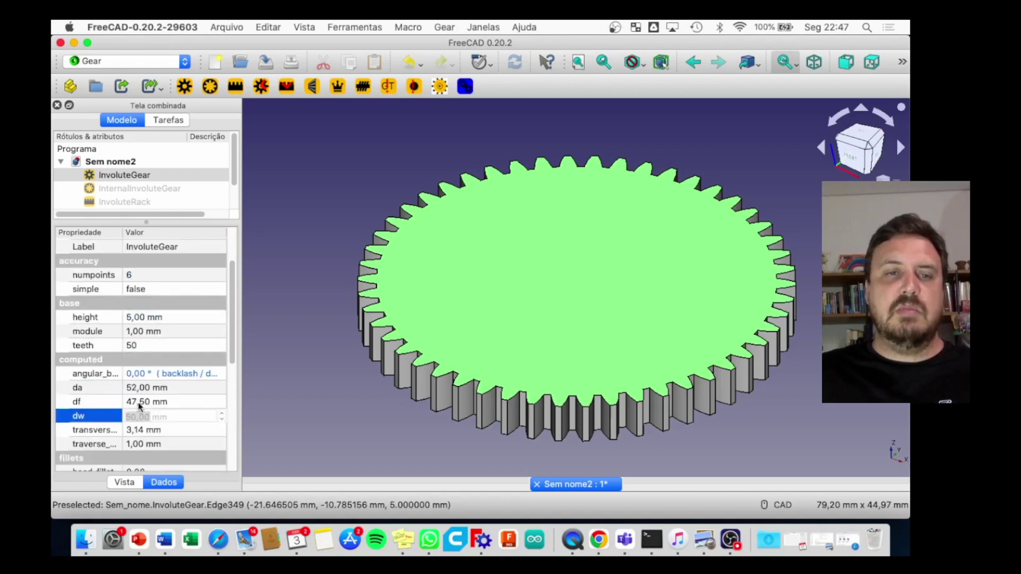
pyautogui.click(139, 386)
pyautogui.scroll(-2, 144, 393)
pyautogui.click(139, 364)
pyautogui.click(119, 298)
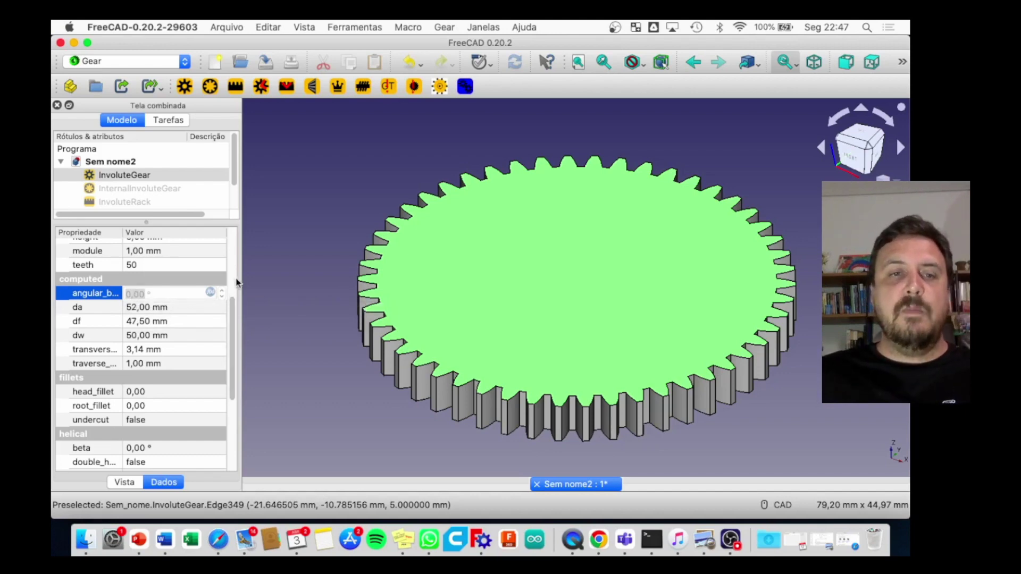
pyautogui.moveTo(231, 305); pyautogui.dragTo(232, 340)
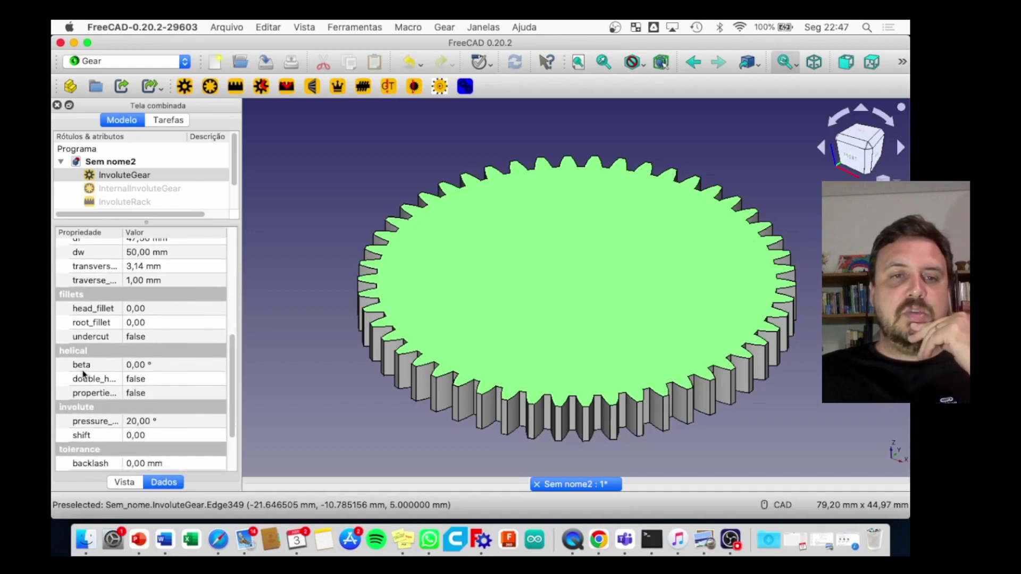
# Step: Set the InvoluteGear's helix angle beta to 10°, then raise it to 25°
pyautogui.click(83, 356)
pyautogui.click(93, 368)
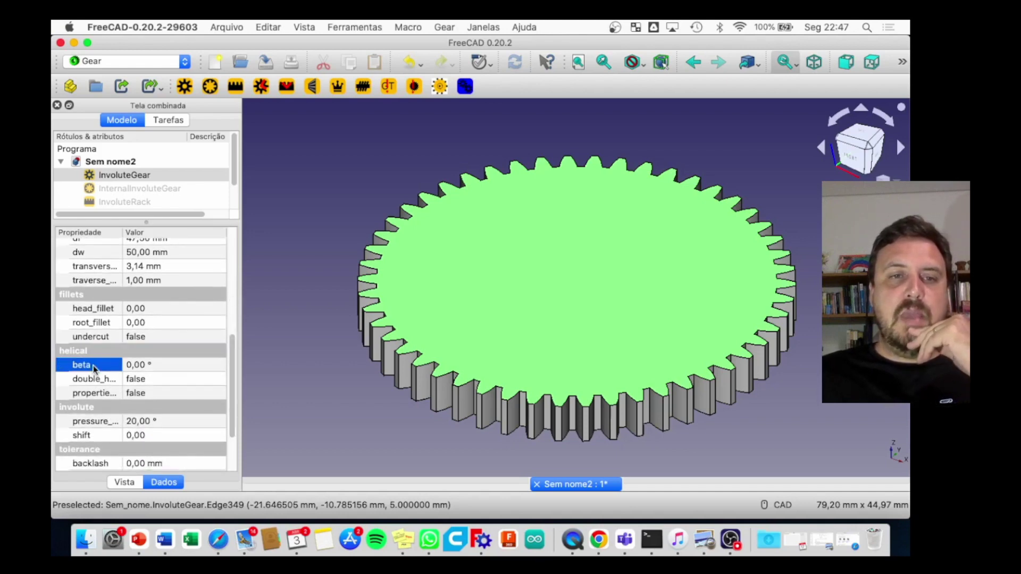
pyautogui.click(139, 364)
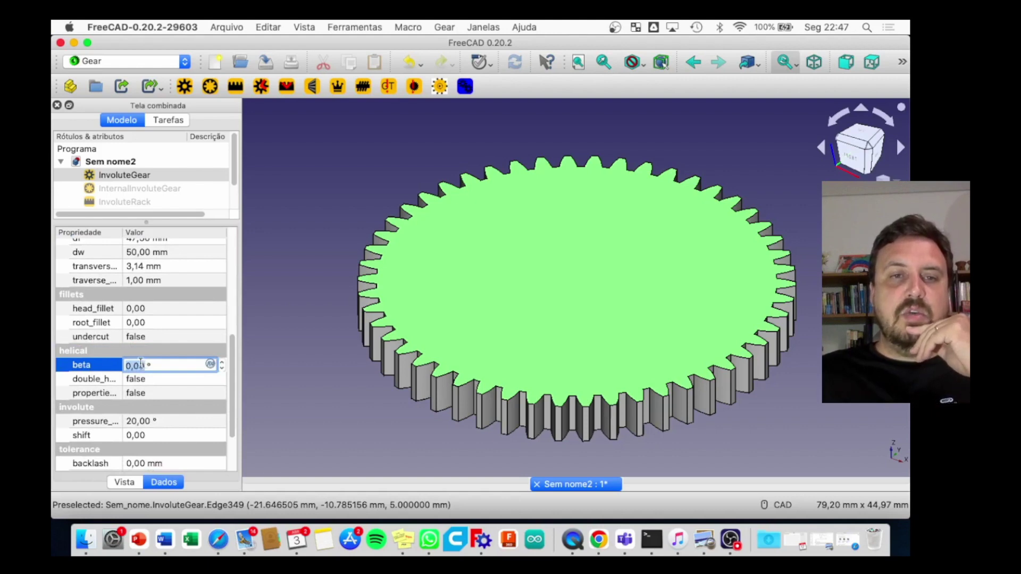
pyautogui.scroll(3, 139, 365)
pyautogui.scroll(2, 138, 365)
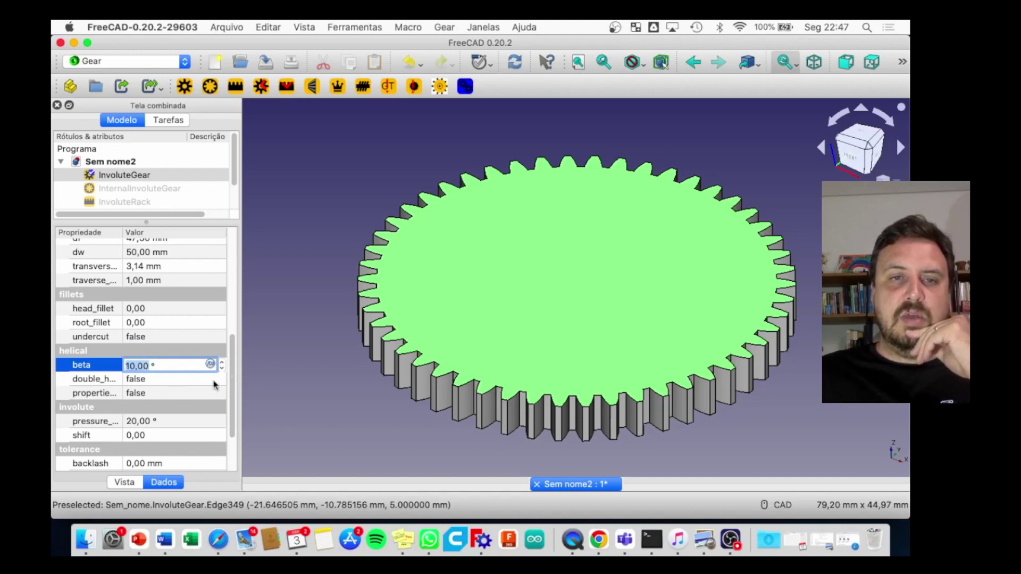
pyautogui.click(193, 398)
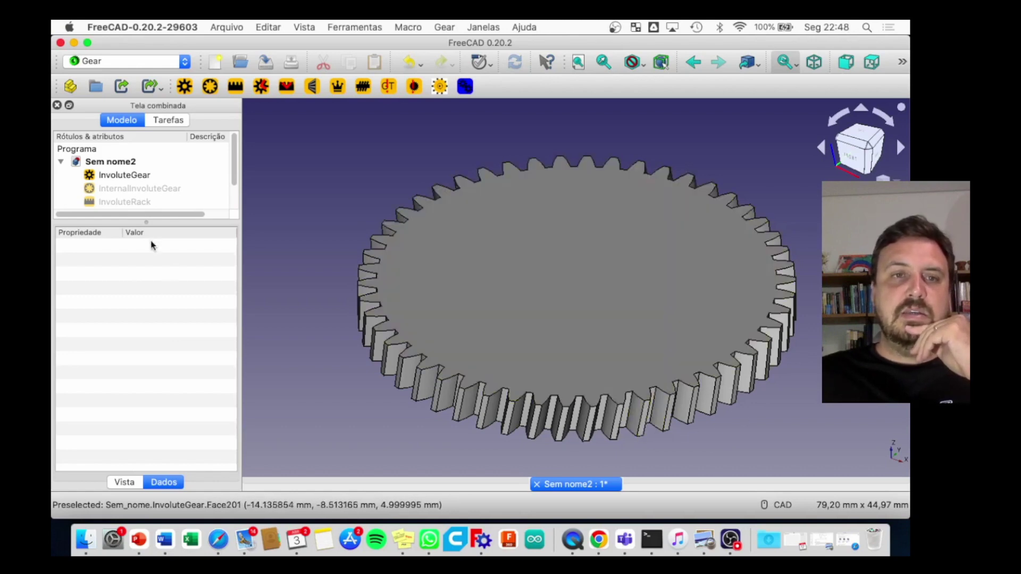
pyautogui.click(585, 337)
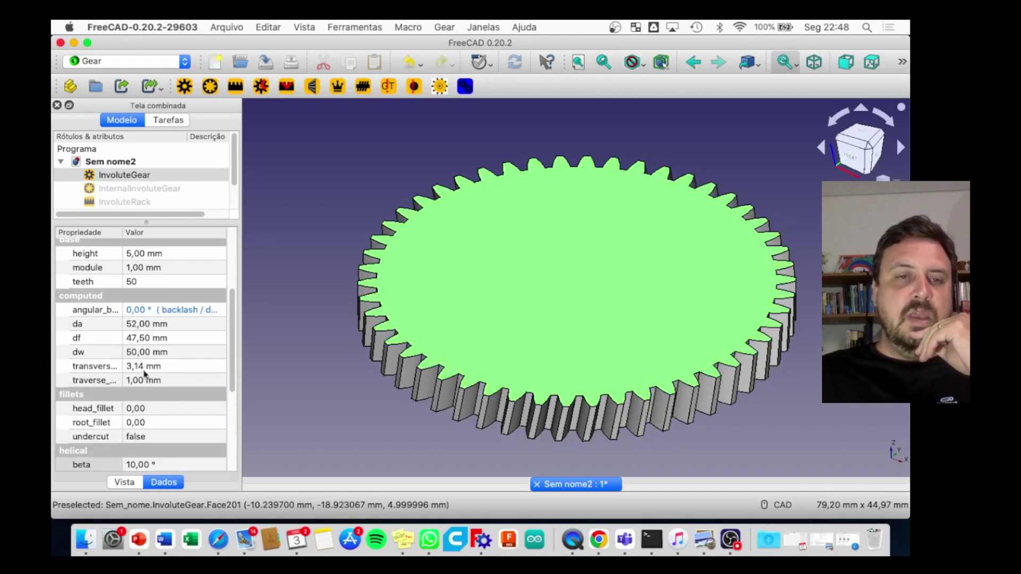
pyautogui.click(138, 464)
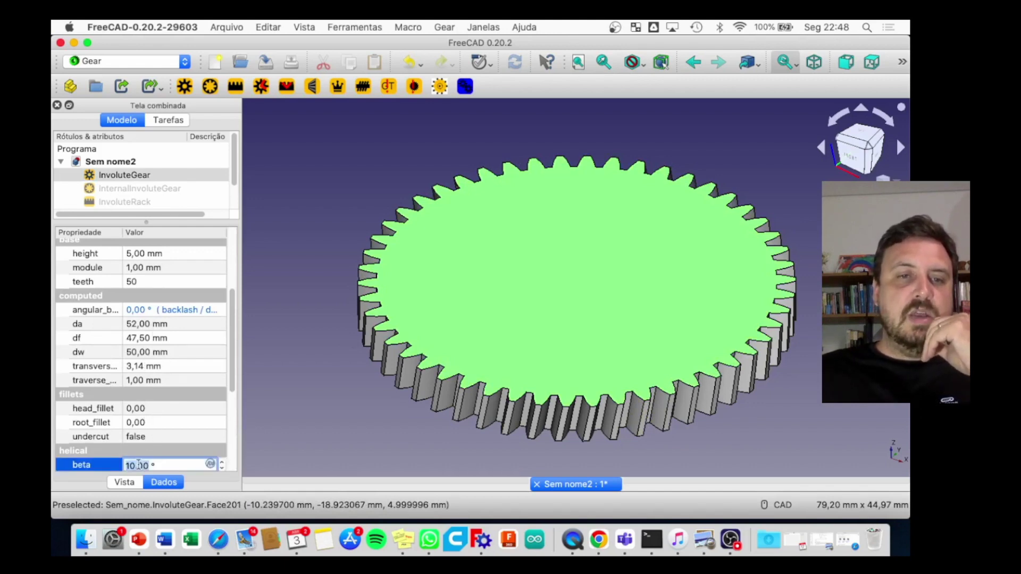
pyautogui.scroll(1, 137, 464)
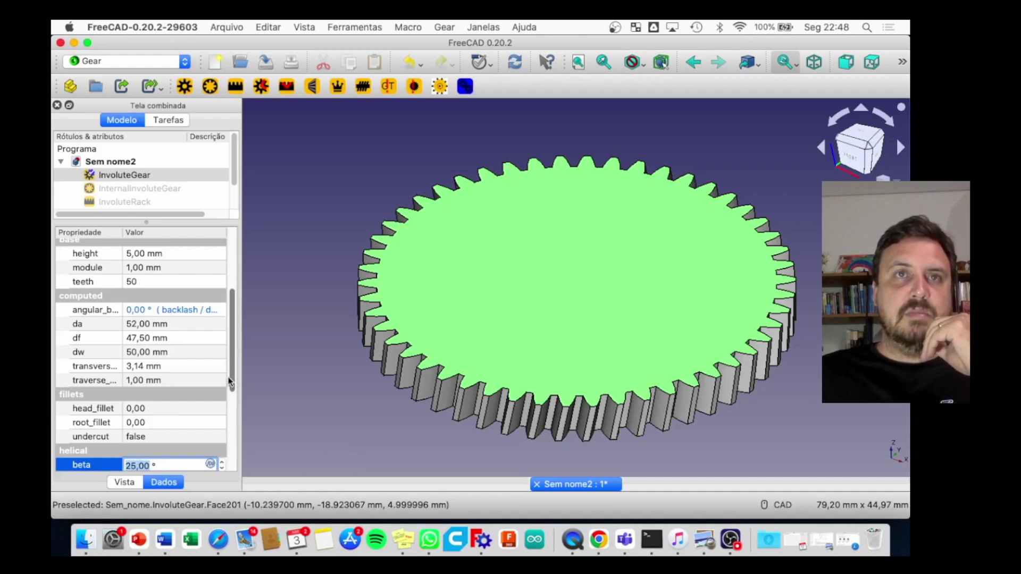
pyautogui.scroll(-5, 229, 378)
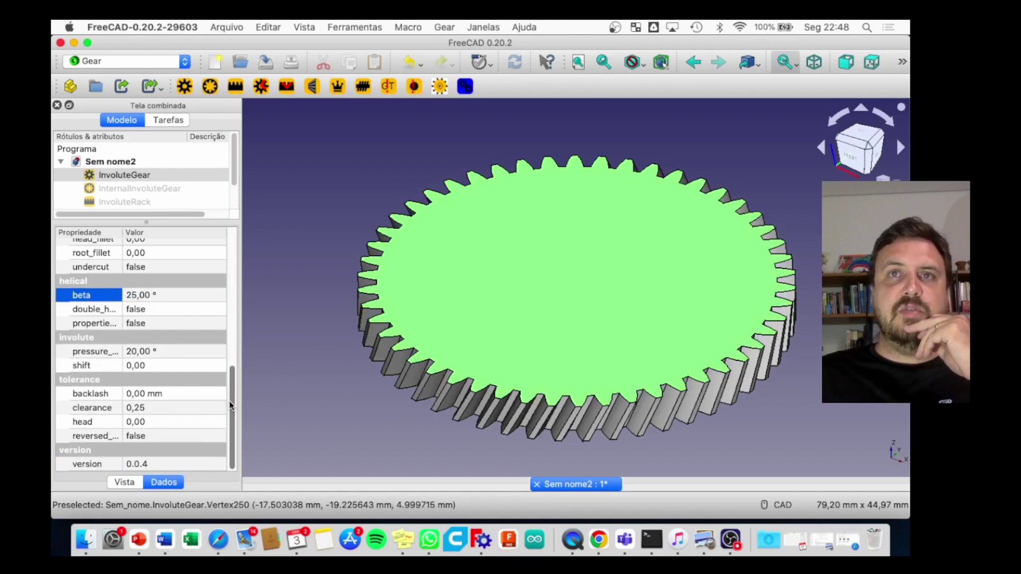
pyautogui.click(373, 186)
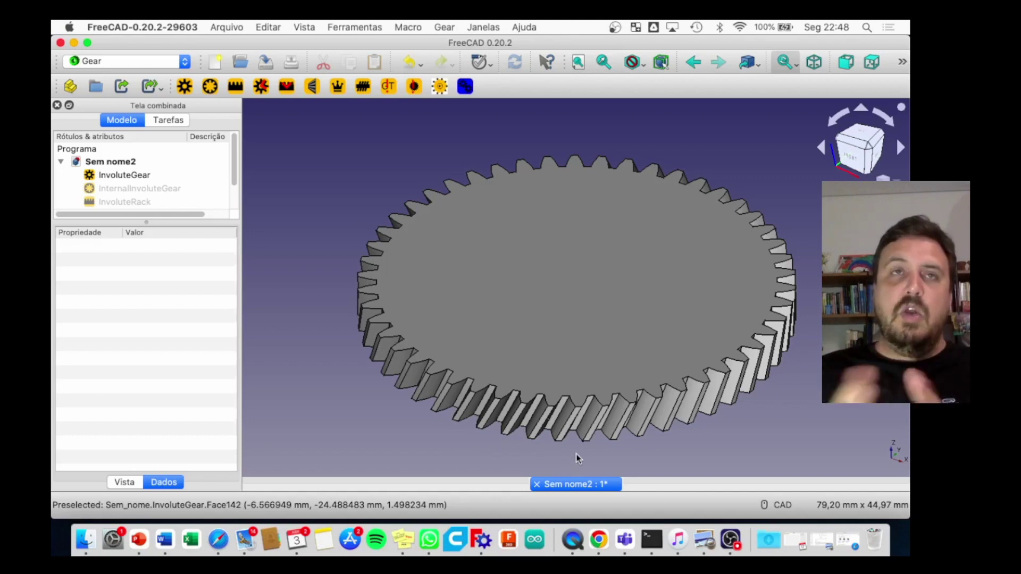
# Step: Verify beta reads 25° and leave the pressure angle at 20°
pyautogui.click(467, 270)
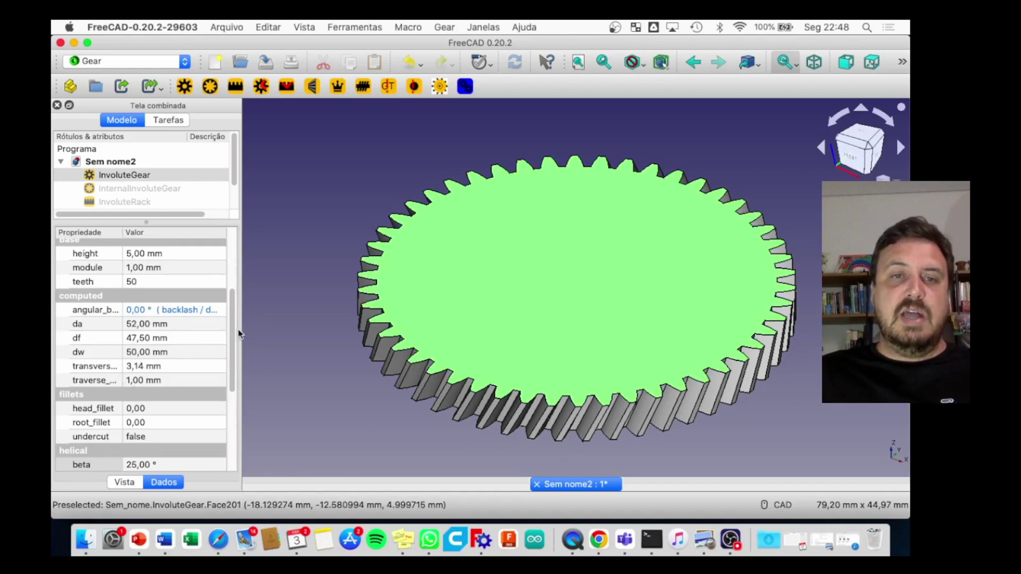
pyautogui.scroll(-3, 159, 372)
pyautogui.click(82, 410)
pyautogui.scroll(-3, 162, 349)
pyautogui.scroll(-3, 162, 350)
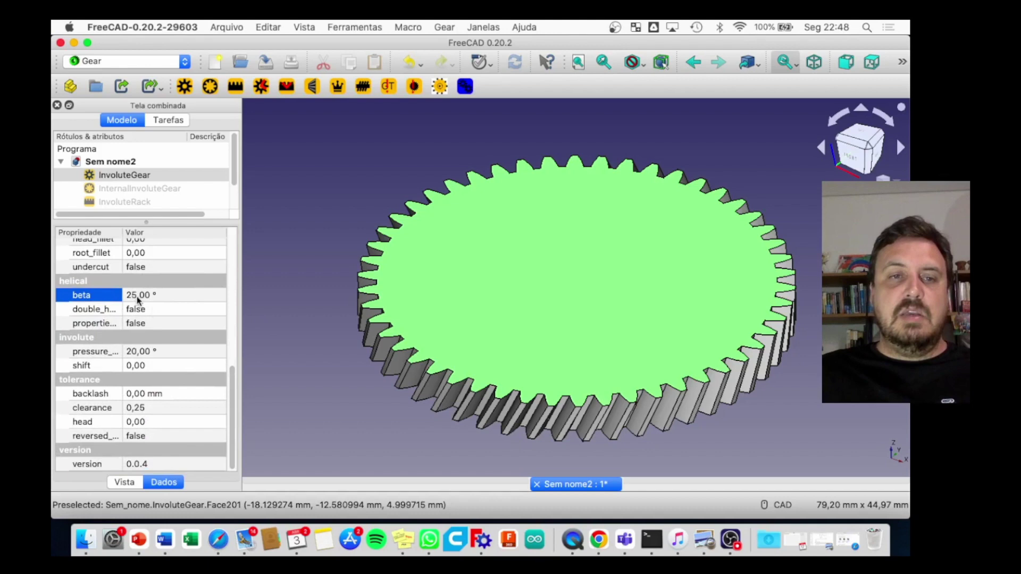
pyautogui.click(142, 351)
pyautogui.click(231, 383)
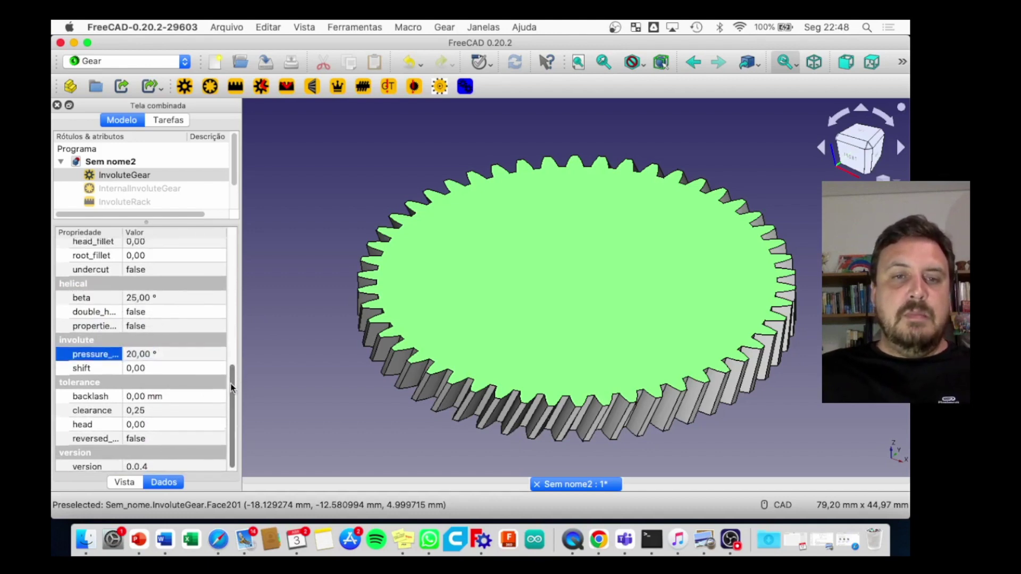
pyautogui.moveTo(231, 402); pyautogui.dragTo(232, 241)
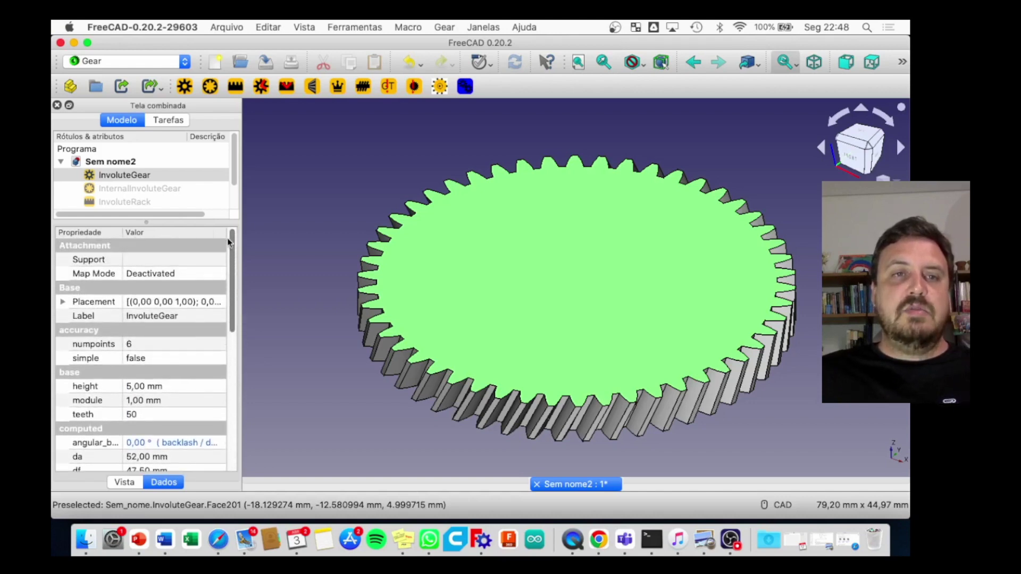
# Step: Show the InternalInvoluteGear, hide the 50-tooth gear, and display the ring gear's base properties
pyautogui.click(126, 177)
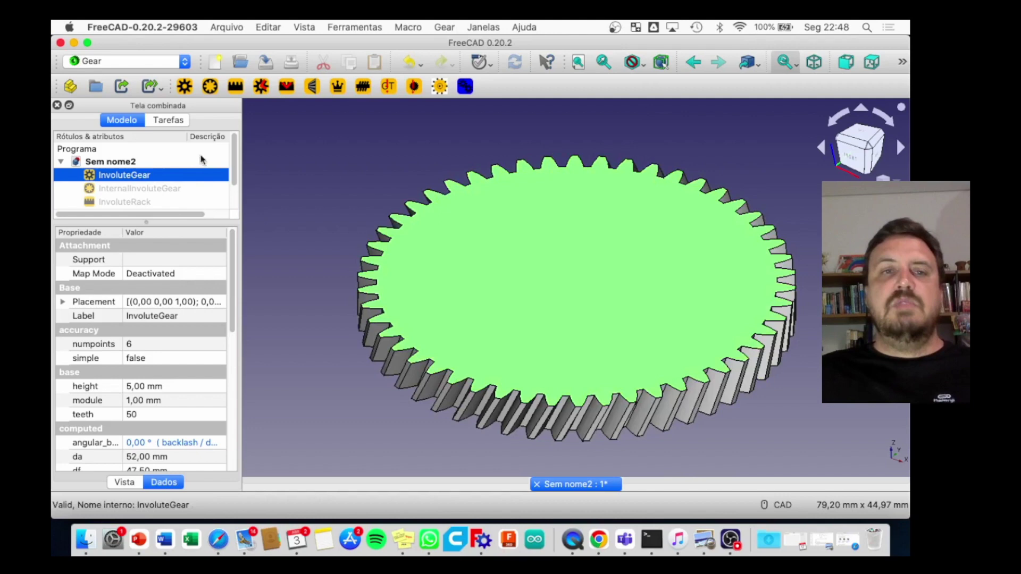
pyautogui.click(136, 189)
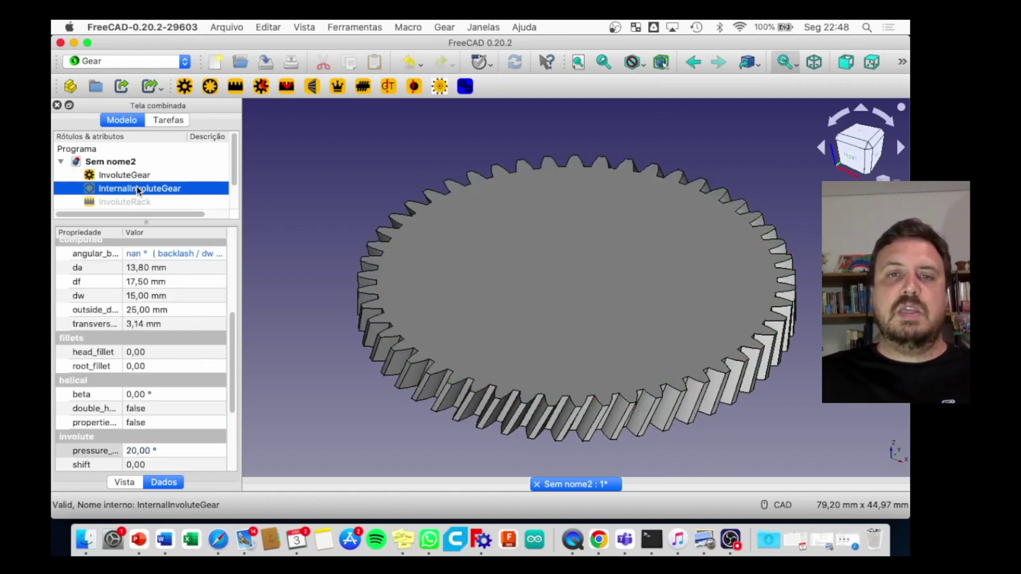
pyautogui.press('space')
pyautogui.click(134, 175)
pyautogui.press('space')
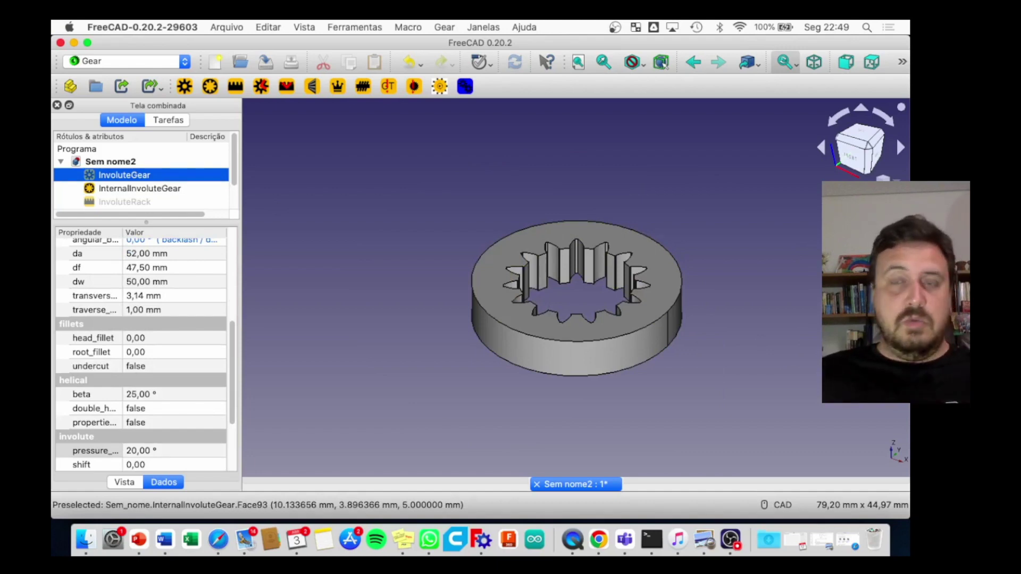
pyautogui.click(153, 188)
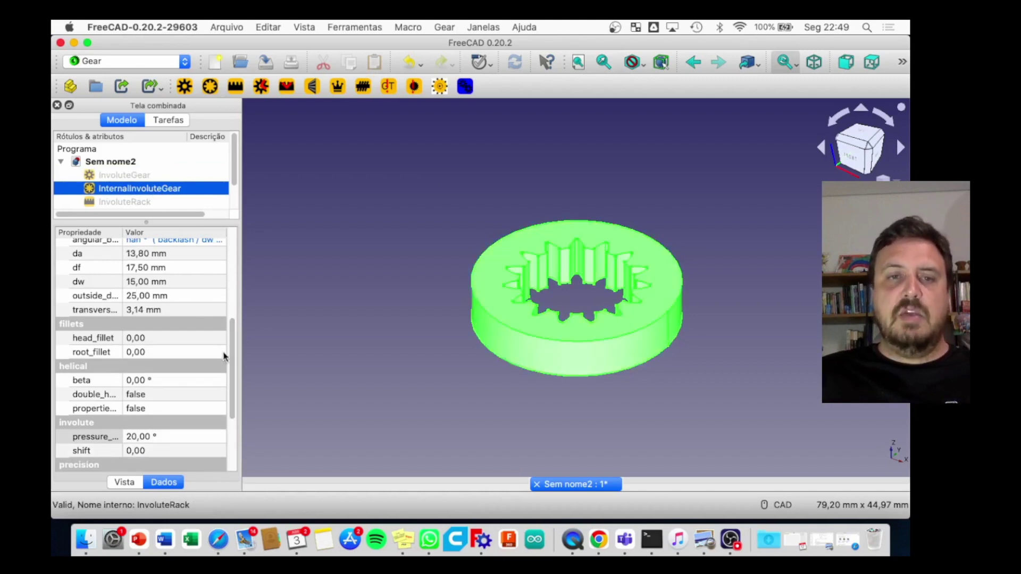
pyautogui.moveTo(229, 355); pyautogui.dragTo(240, 284)
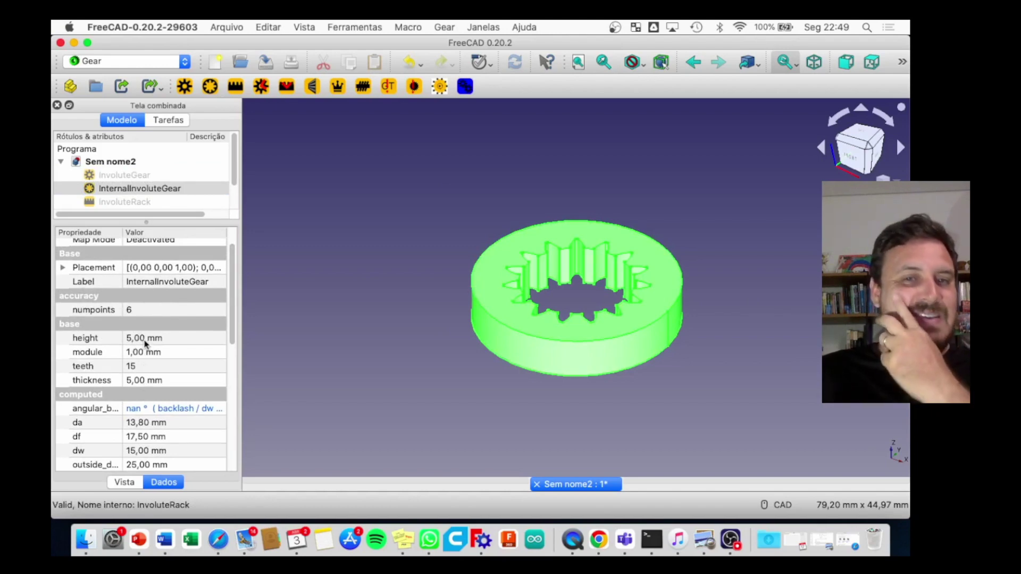
# Step: Set the internal ring gear's height to 6 mm
pyautogui.doubleClick(141, 342)
pyautogui.click(133, 340)
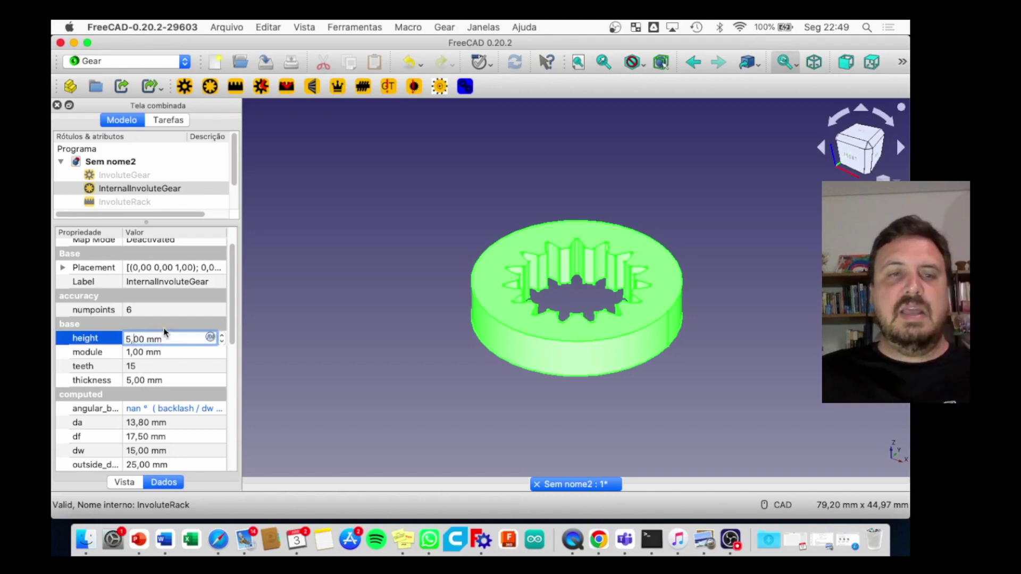
pyautogui.press('BackSpace')
pyautogui.write('6')
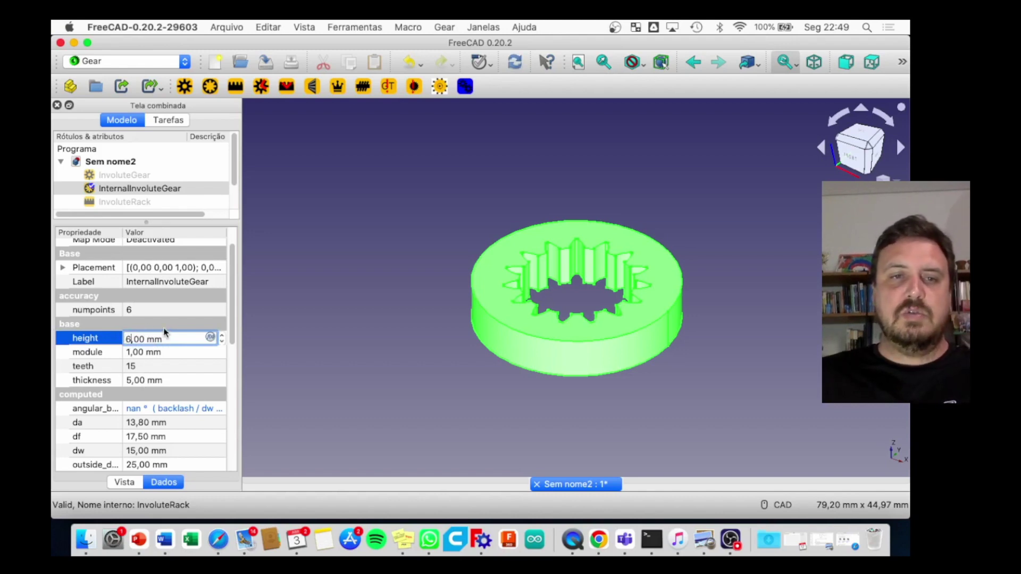
pyautogui.press('Return')
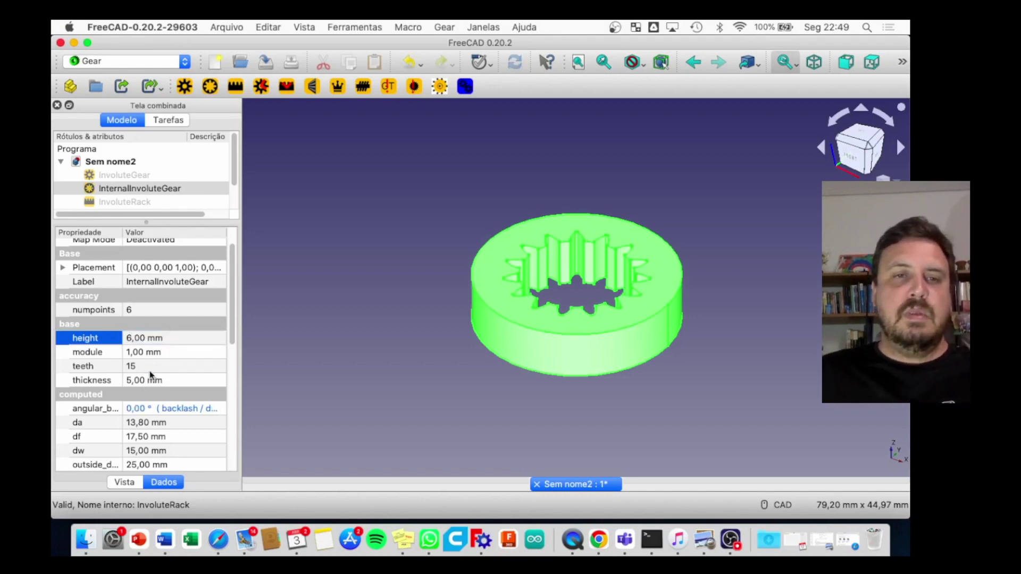
# Step: Set the ring gear's thickness to 10 mm, then deselect and reselect the gear
pyautogui.click(136, 382)
pyautogui.click(131, 378)
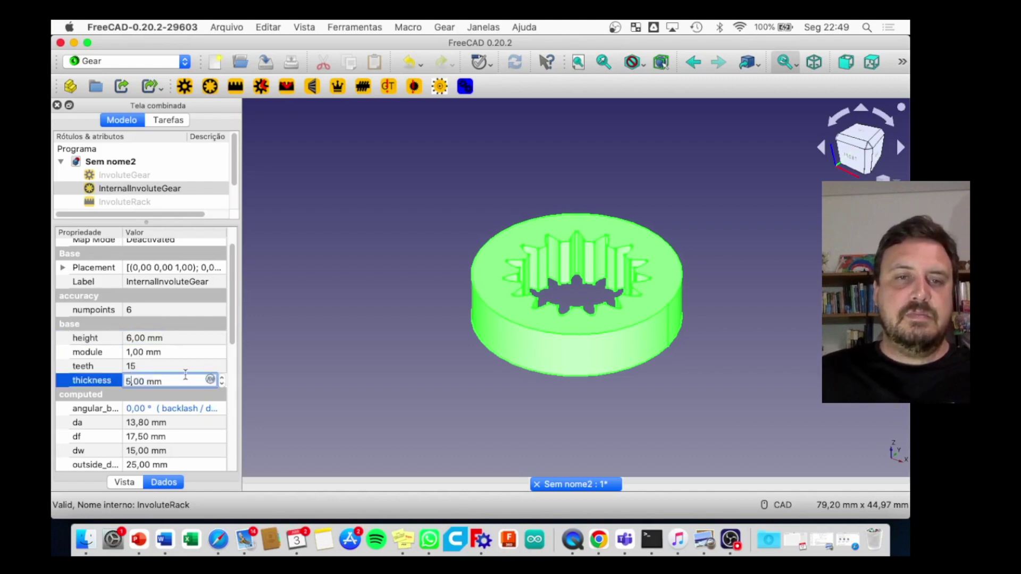
pyautogui.write('10')
pyautogui.press('Return')
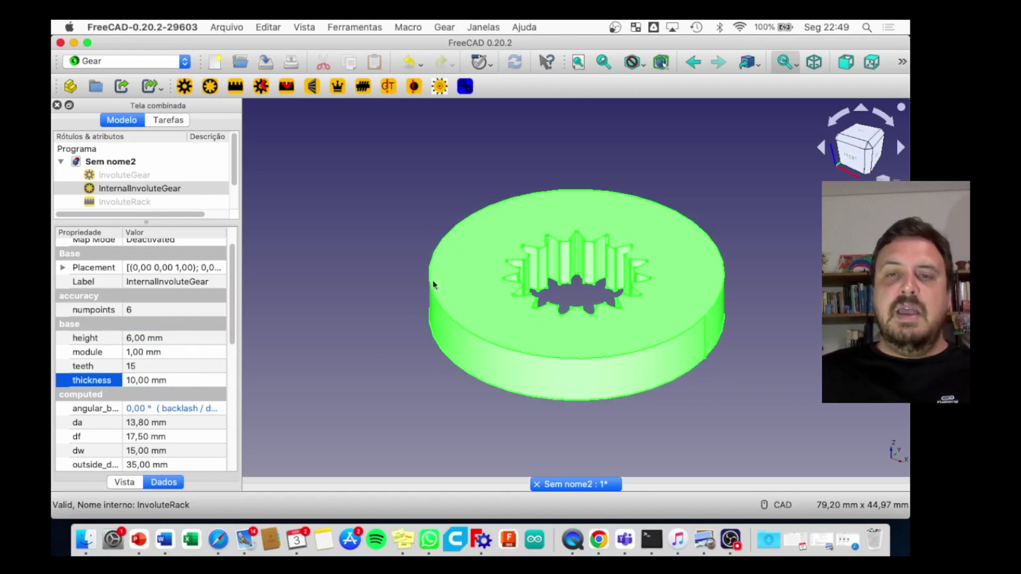
pyautogui.click(749, 270)
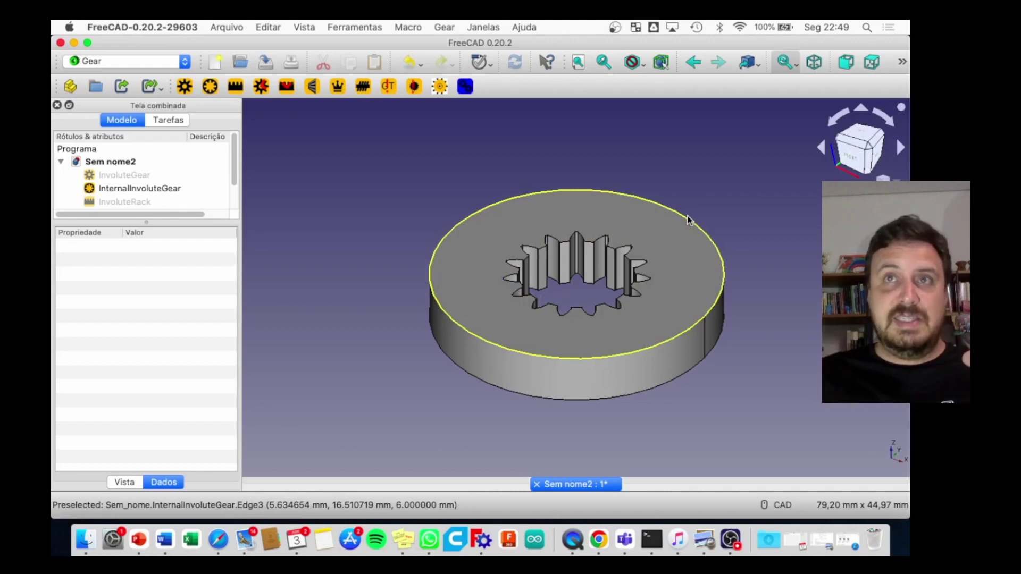
pyautogui.click(542, 342)
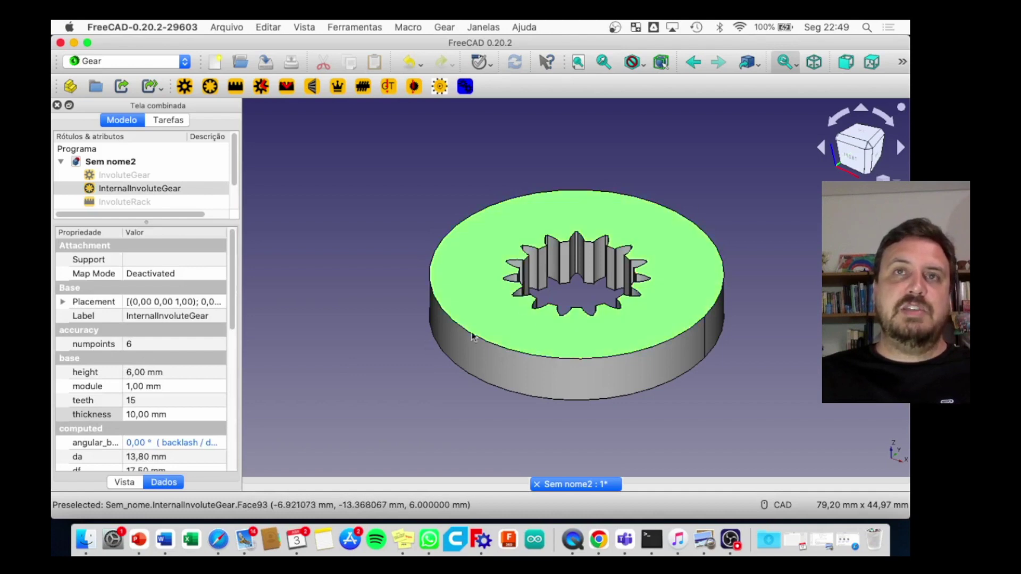
# Step: Try a 20 mm ring gear thickness, then revert it to 10 mm
pyautogui.click(133, 415)
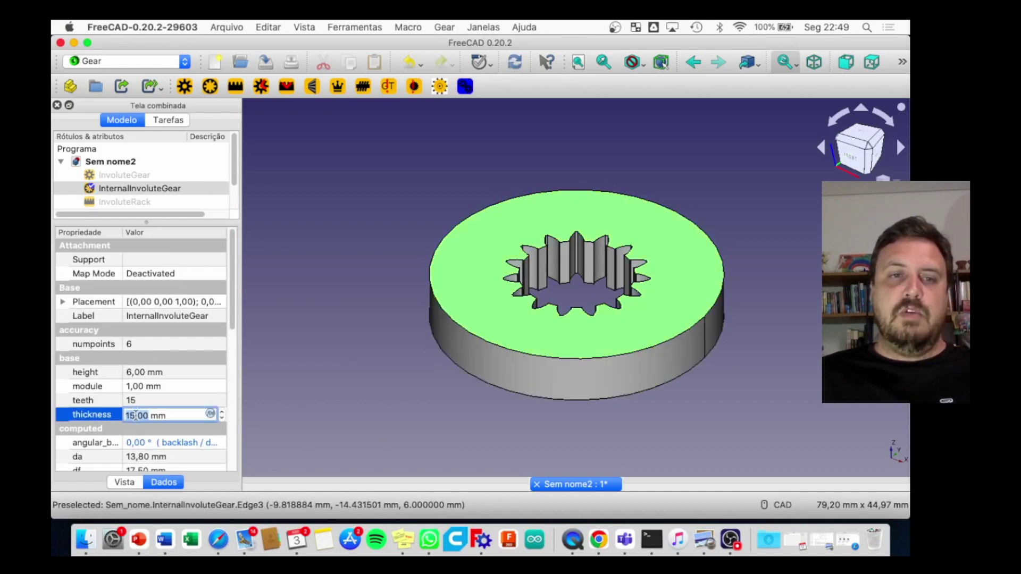
pyautogui.scroll(1, 136, 416)
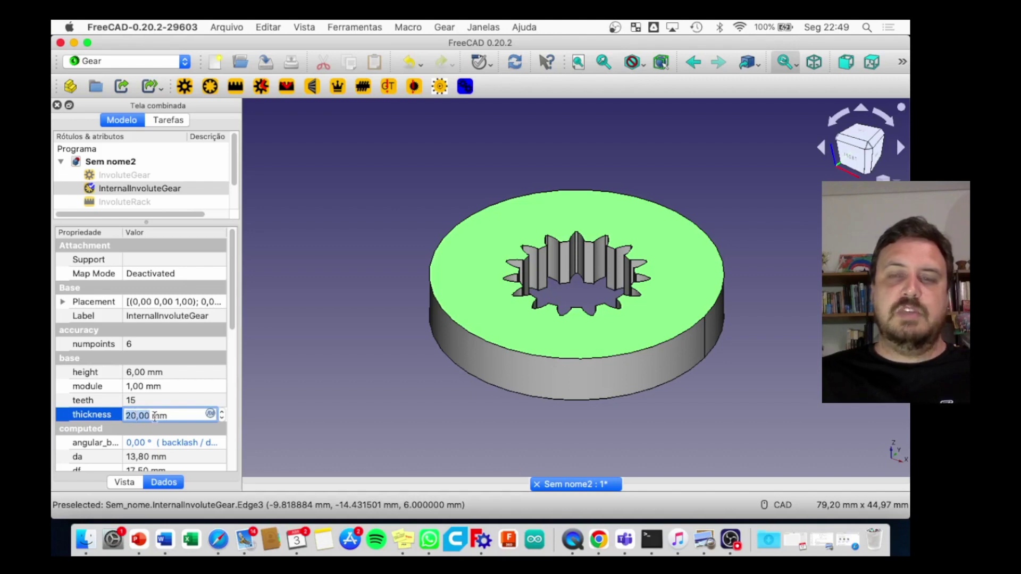
pyautogui.press('Return')
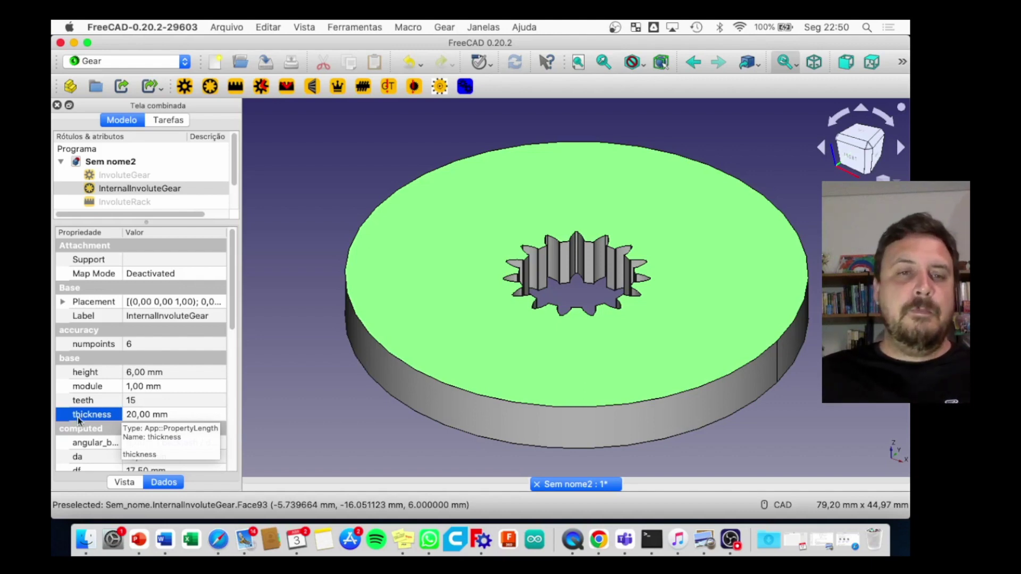
pyautogui.click(136, 416)
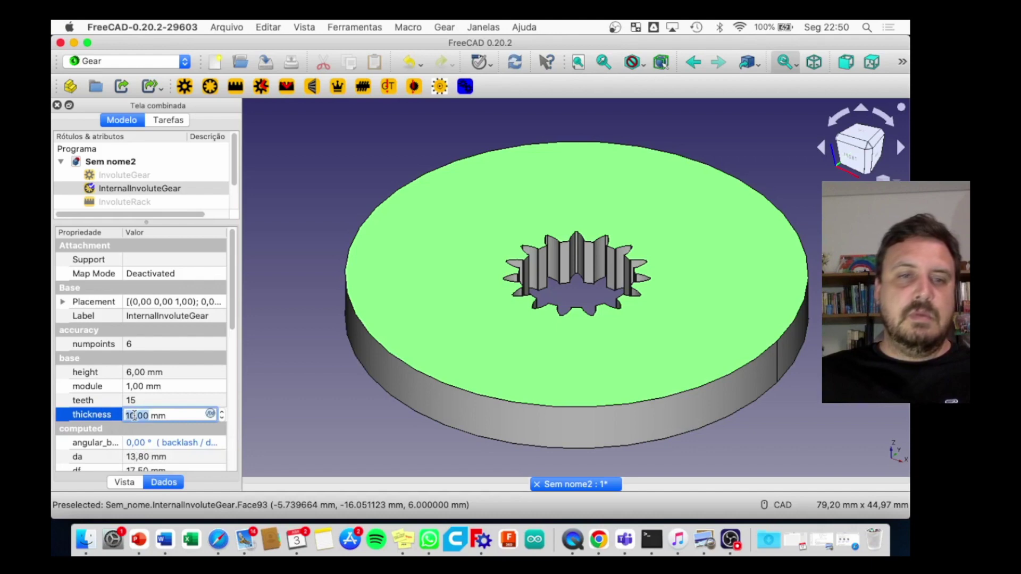
pyautogui.press('Return')
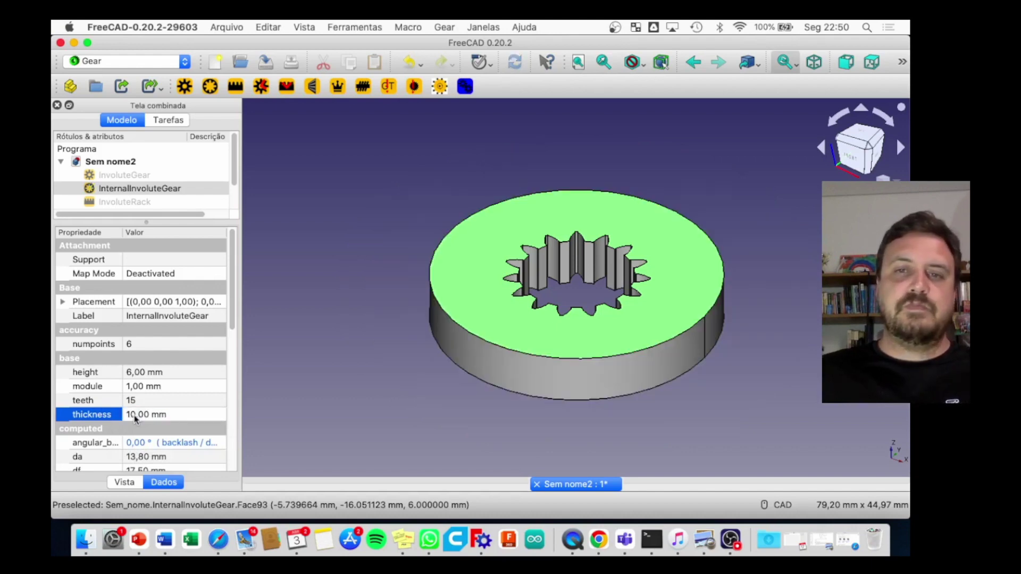
pyautogui.click(149, 401)
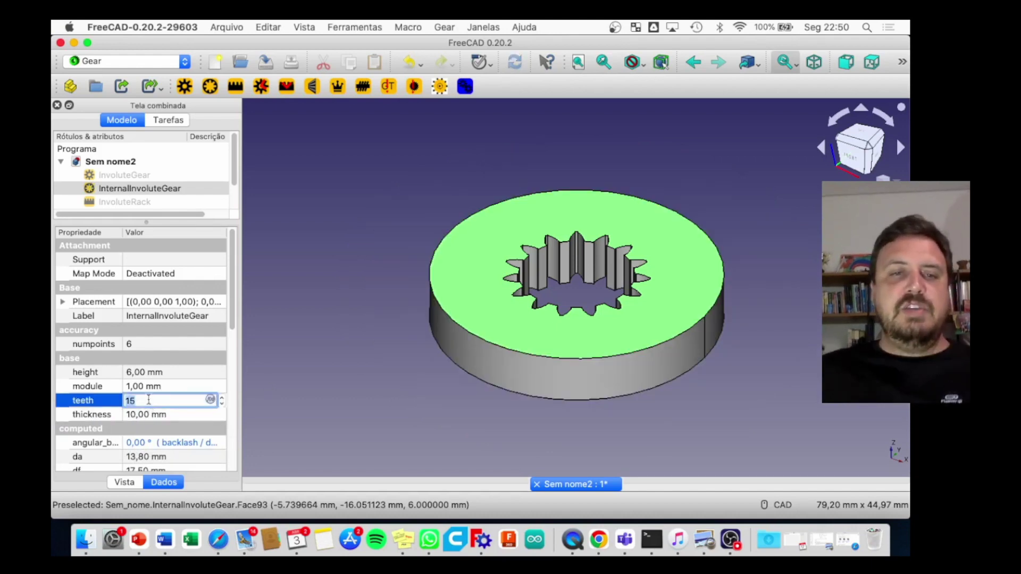
# Step: Change the ring gear's tooth count from 15 to 13, giving a 33 mm outside diameter
pyautogui.click(141, 388)
pyautogui.click(138, 373)
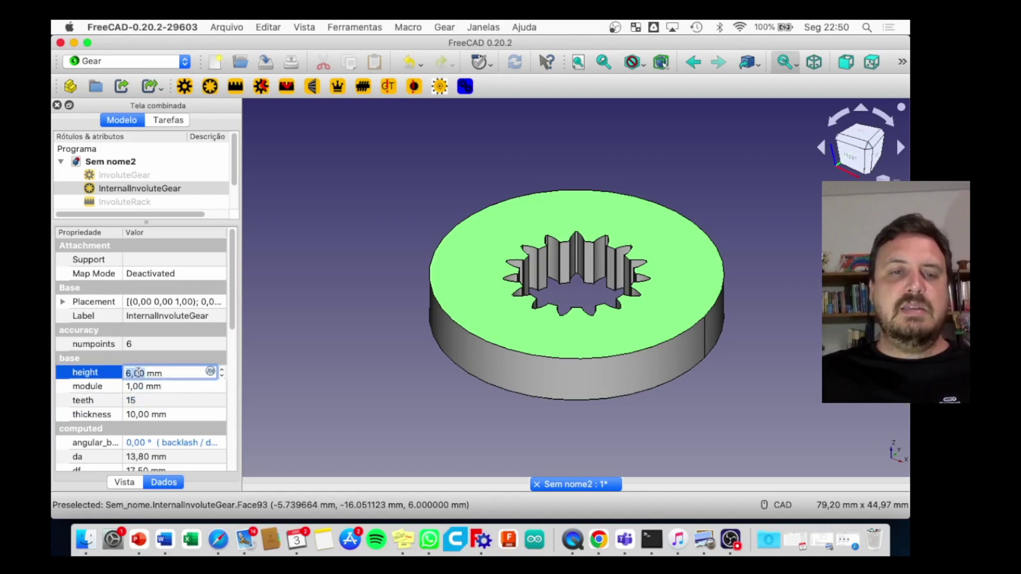
pyautogui.click(141, 385)
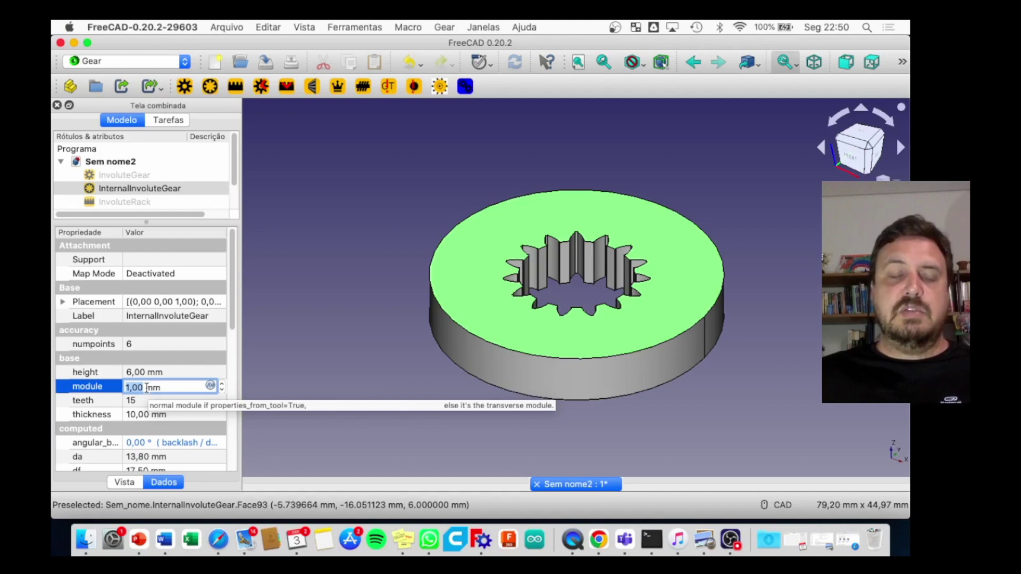
pyautogui.click(139, 401)
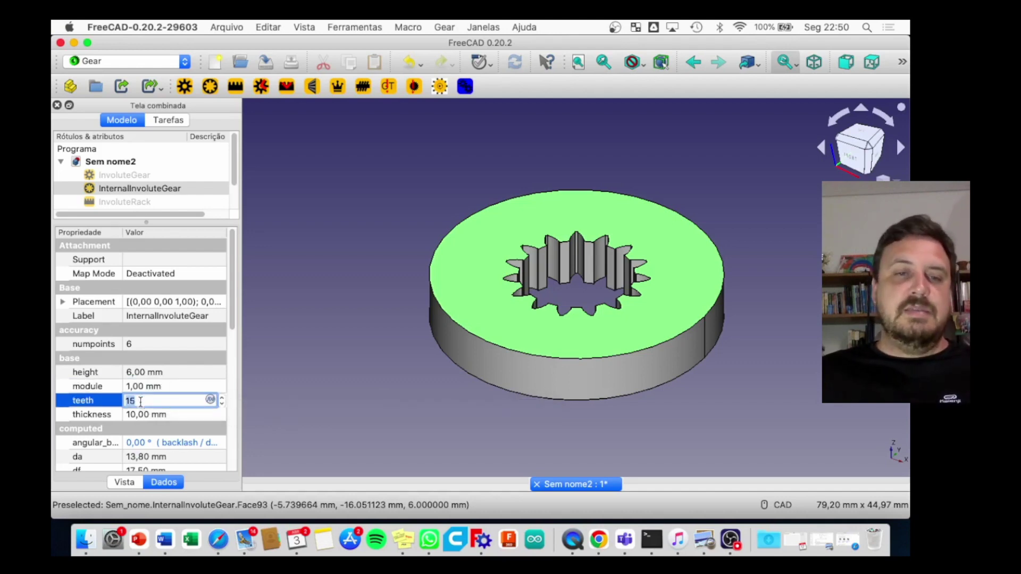
pyautogui.moveTo(229, 314)
pyautogui.mouseDown()
pyautogui.moveTo(231, 378)
pyautogui.moveTo(219, 423)
pyautogui.mouseUp()
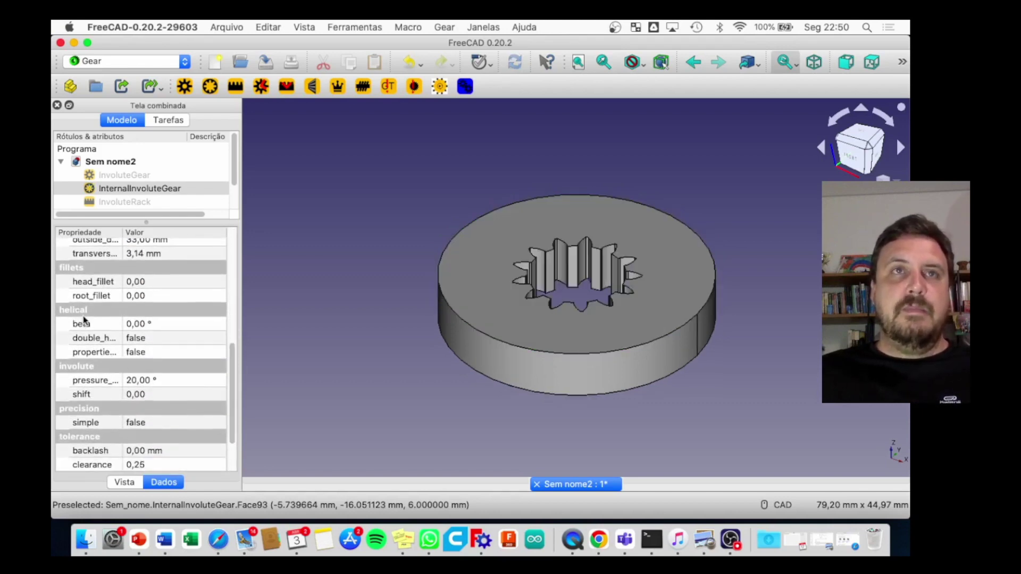
# Step: Set the ring gear's helical beta angle to 25°
pyautogui.click(141, 324)
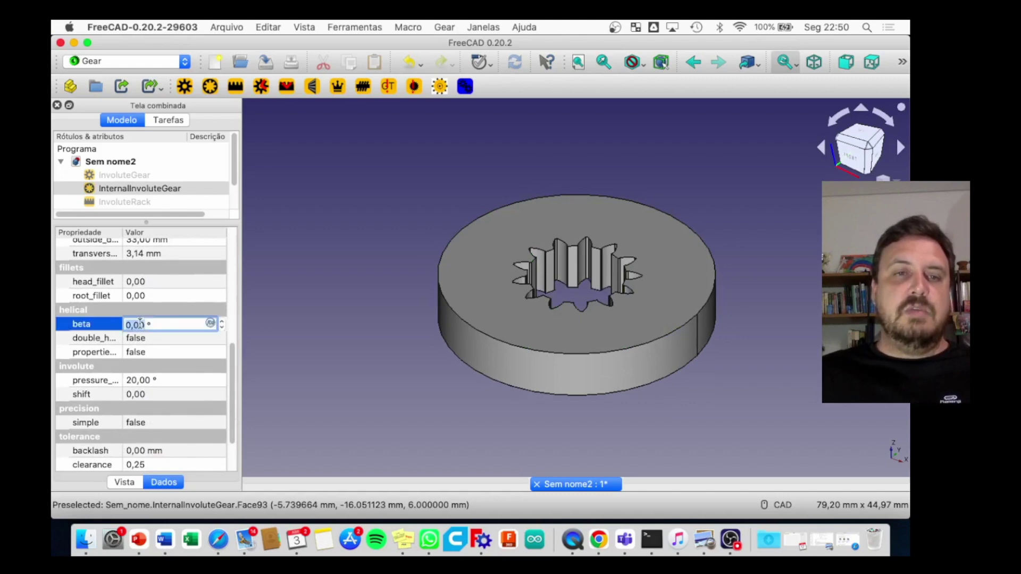
pyautogui.write('25')
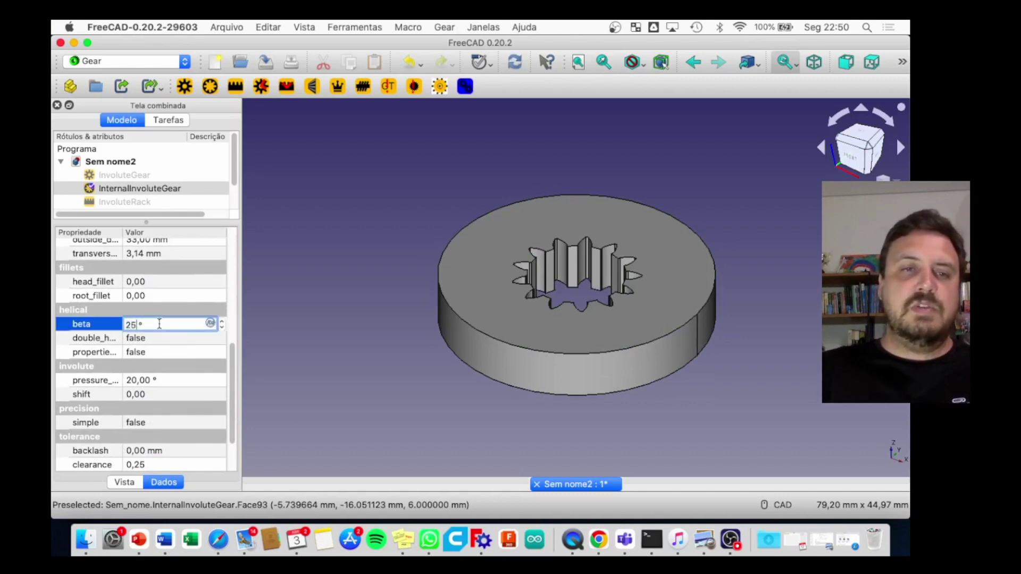
pyautogui.press('Return')
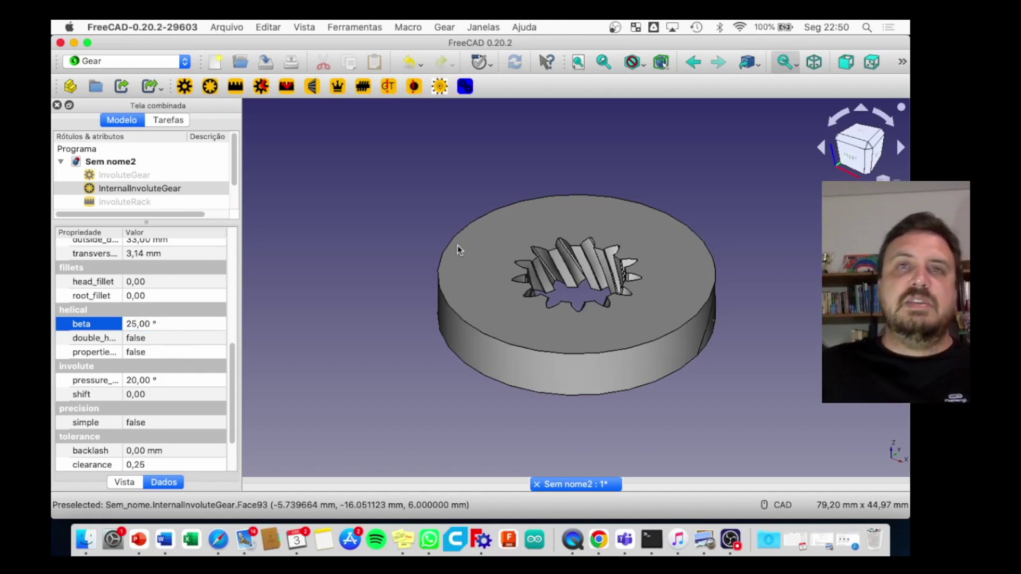